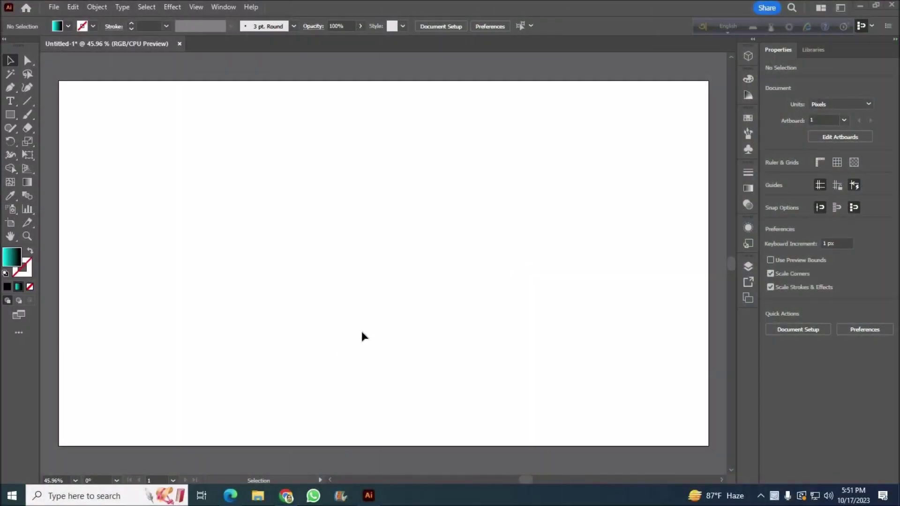
Draw a square with no fill and a black stroke, then rotate it 45° into a diamond.
{"action": "left_click", "coordinate": [10, 114]}
{"action": "left_click", "coordinate": [68, 26]}
{"action": "left_click", "coordinate": [5, 45]}
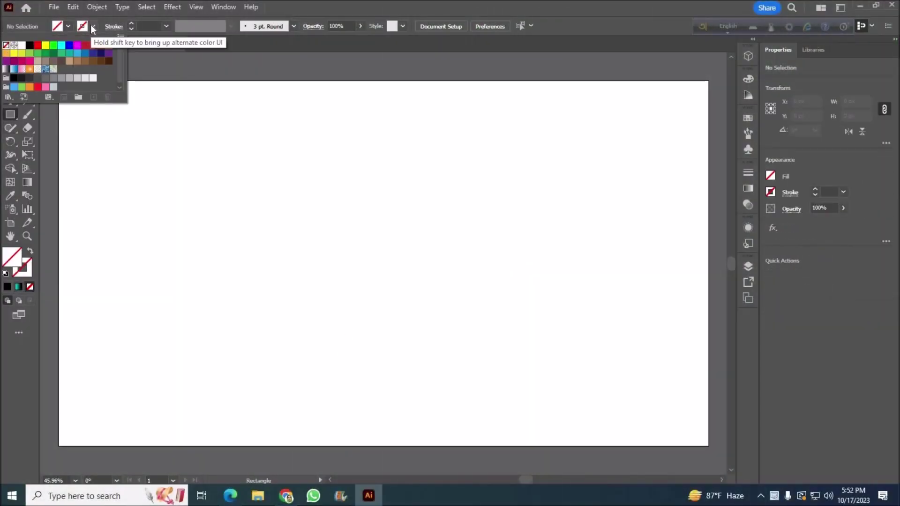
{"action": "left_click", "coordinate": [30, 45]}
{"action": "left_click_drag", "start_coordinate": [341, 158], "coordinate": [371, 190]}
{"action": "key", "text": "v"}
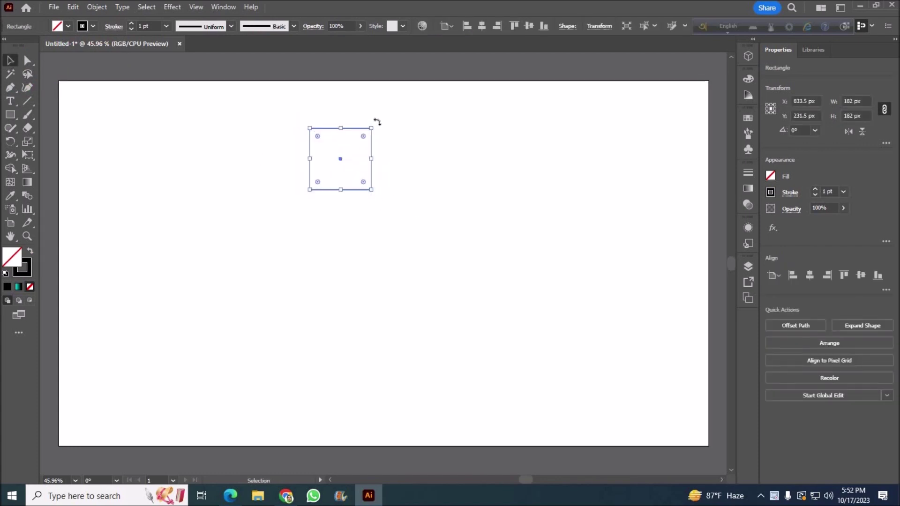
{"action": "left_click_drag", "start_coordinate": [378, 122], "coordinate": [394, 181]}
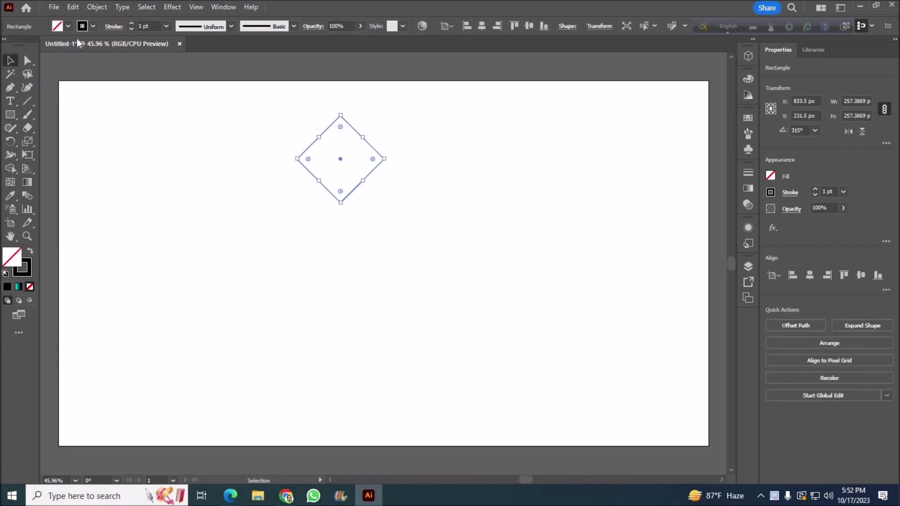
Paste two in-front copies of the diamond, scaling each to a different size around the same centre.
{"action": "left_click", "coordinate": [73, 7]}
{"action": "left_click", "coordinate": [93, 85]}
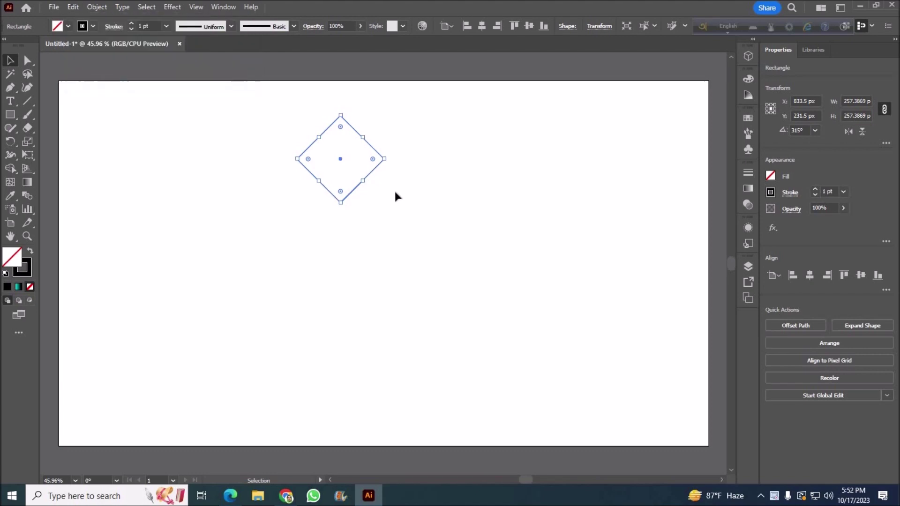
{"action": "left_click_drag", "start_coordinate": [384, 159], "coordinate": [409, 181]}
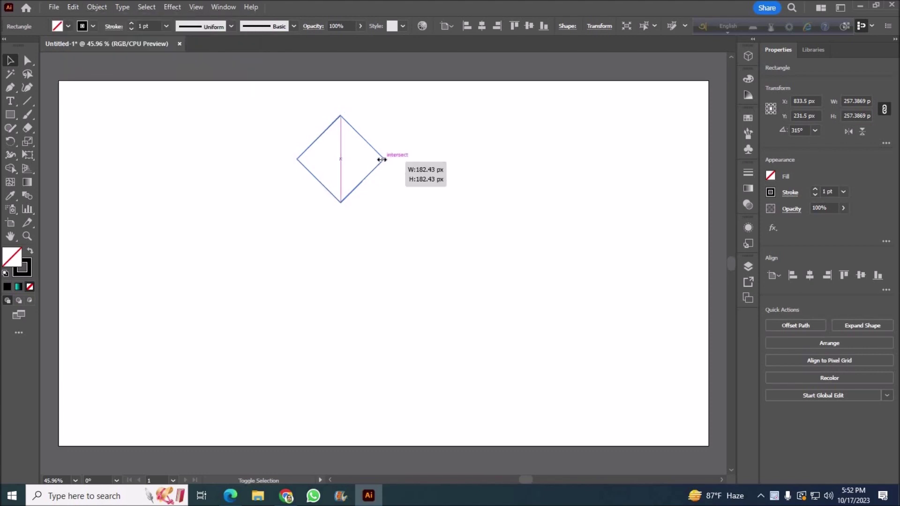
{"action": "left_click", "coordinate": [403, 173]}
{"action": "left_click", "coordinate": [378, 167]}
{"action": "left_click", "coordinate": [73, 7]}
{"action": "left_click", "coordinate": [94, 86]}
{"action": "left_click_drag", "start_coordinate": [384, 158], "coordinate": [396, 169]}
Select all three diamonds and zoom the view to 66.67%.
{"action": "left_click_drag", "start_coordinate": [275, 112], "coordinate": [454, 273]}
{"action": "left_click", "coordinate": [75, 481]}
{"action": "left_click", "coordinate": [89, 346]}
{"action": "left_click", "coordinate": [461, 389]}
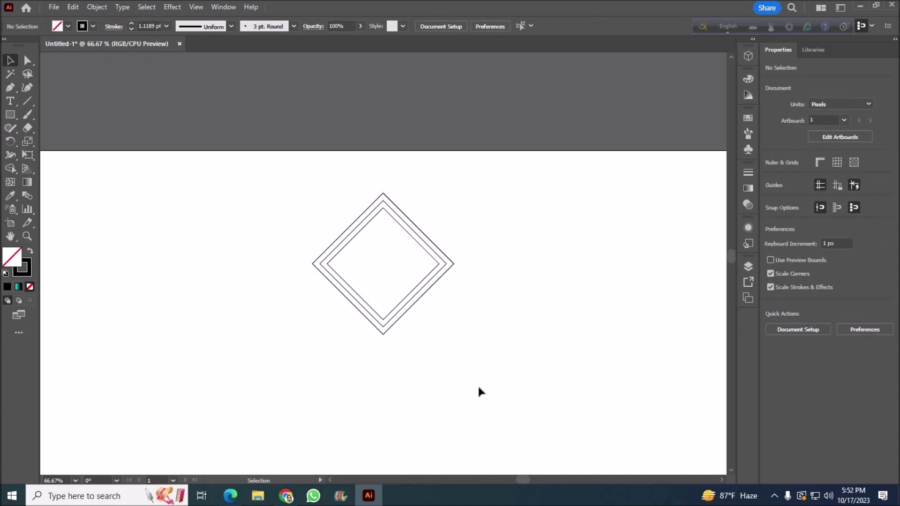
{"action": "scroll", "coordinate": [481, 391], "scroll_direction": "down", "scroll_amount": 1}
Bend all four sides of the middle diamond inward with the Curvature tool.
{"action": "left_click", "coordinate": [27, 88]}
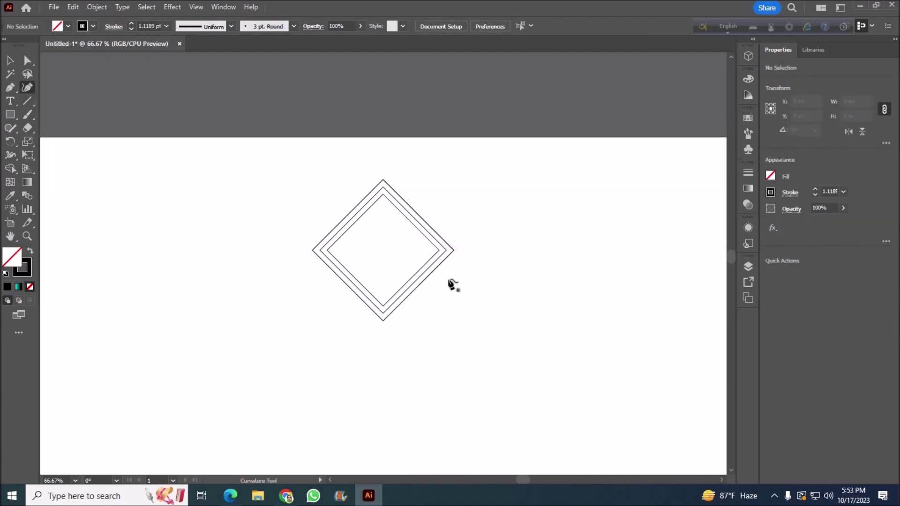
{"action": "left_click", "coordinate": [422, 283]}
{"action": "left_click_drag", "start_coordinate": [414, 284], "coordinate": [413, 278]}
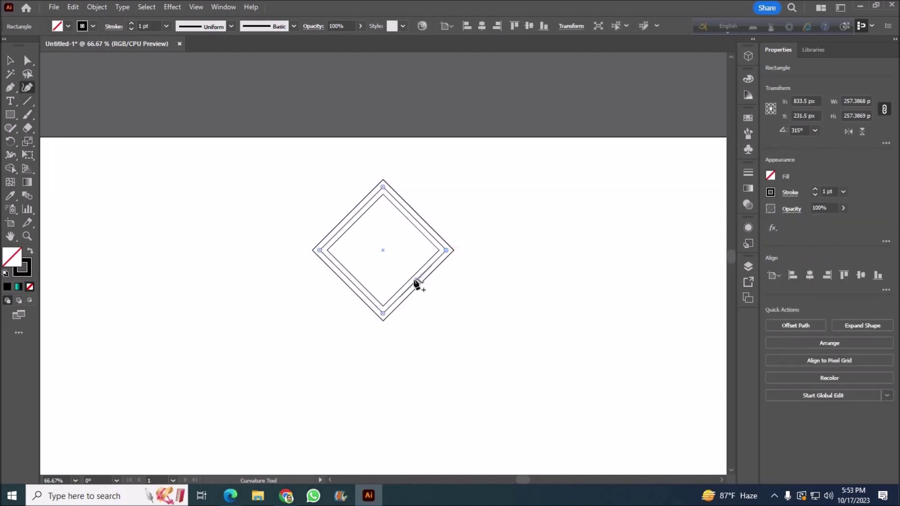
{"action": "left_click_drag", "start_coordinate": [356, 285], "coordinate": [355, 278]}
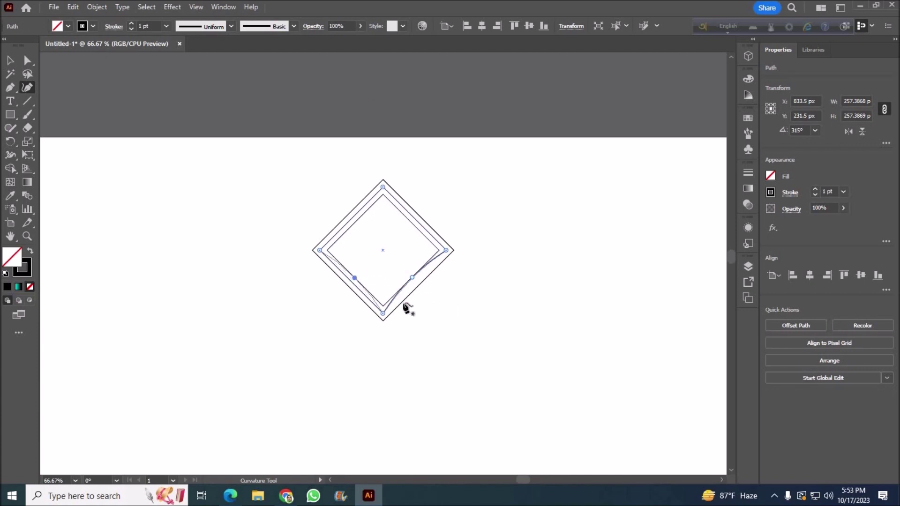
{"action": "left_click_drag", "start_coordinate": [416, 217], "coordinate": [417, 213]}
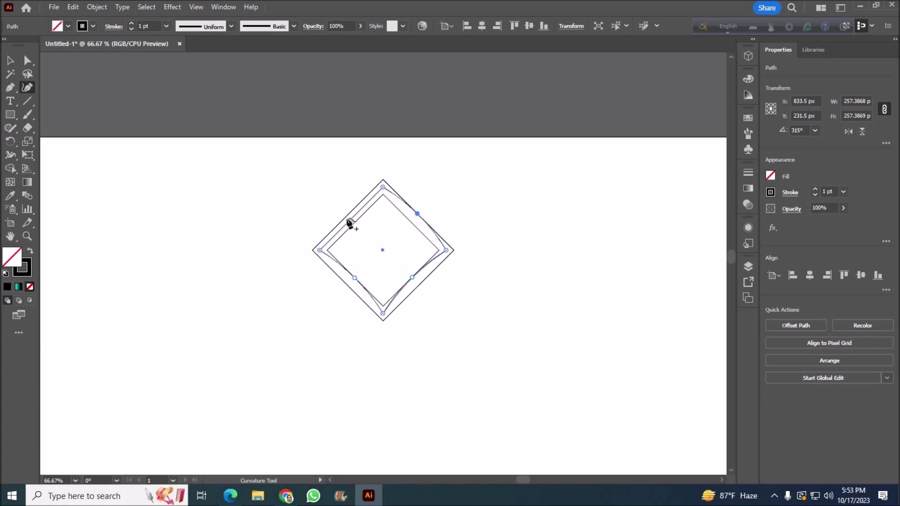
{"action": "left_click_drag", "start_coordinate": [349, 225], "coordinate": [346, 217]}
Delete the outer and inner straight diamonds, leaving only the curved tile.
{"action": "left_click", "coordinate": [10, 60]}
{"action": "left_click", "coordinate": [448, 354]}
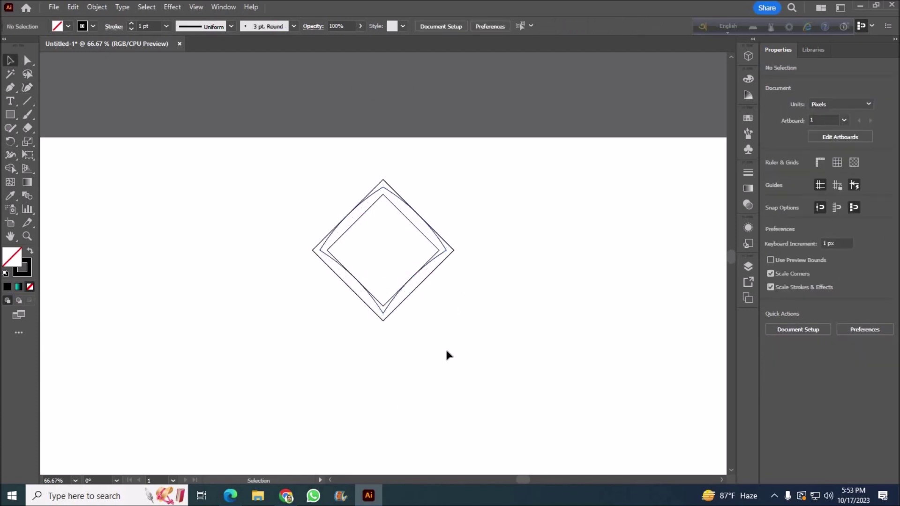
{"action": "left_click", "coordinate": [404, 301]}
{"action": "key", "text": "Delete"}
{"action": "left_click", "coordinate": [420, 232]}
{"action": "key", "text": "Delete"}
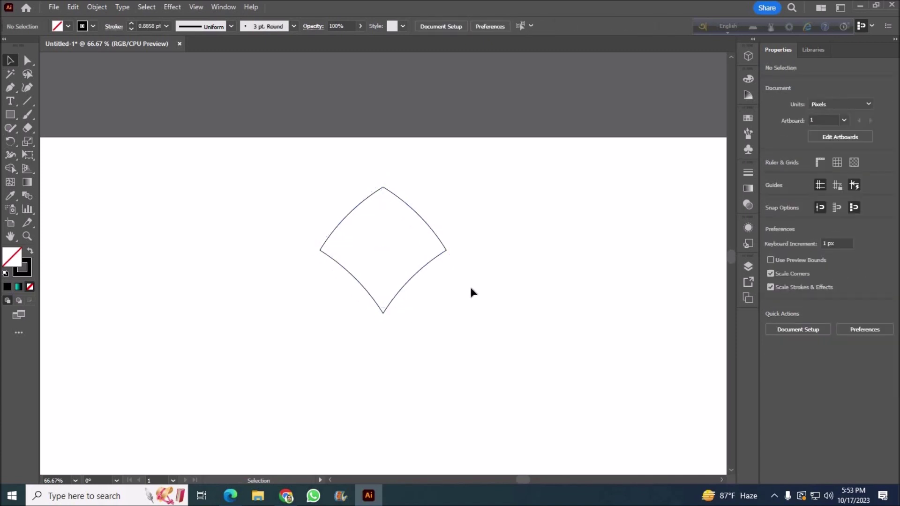
Zoom out to 50% and select the curved tile.
{"action": "left_click", "coordinate": [75, 480]}
{"action": "left_click", "coordinate": [92, 356]}
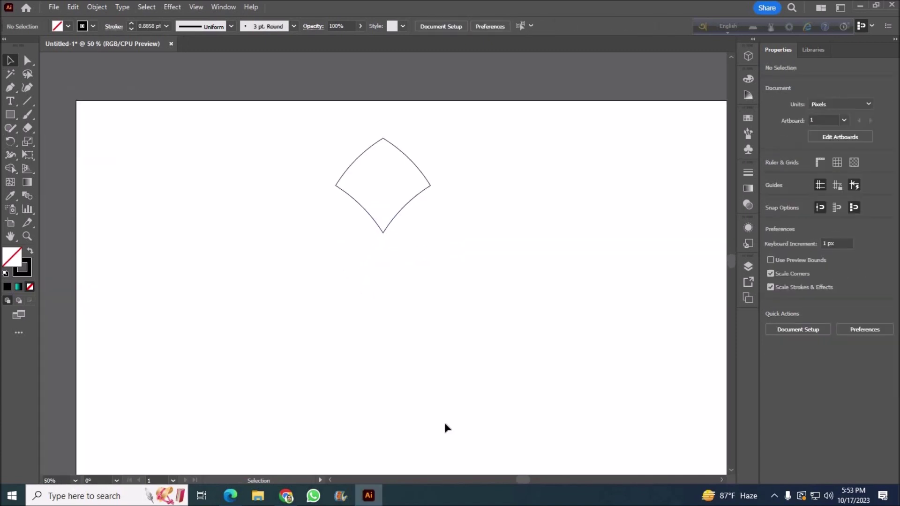
{"action": "scroll", "coordinate": [296, 365], "scroll_direction": "down", "scroll_amount": 1}
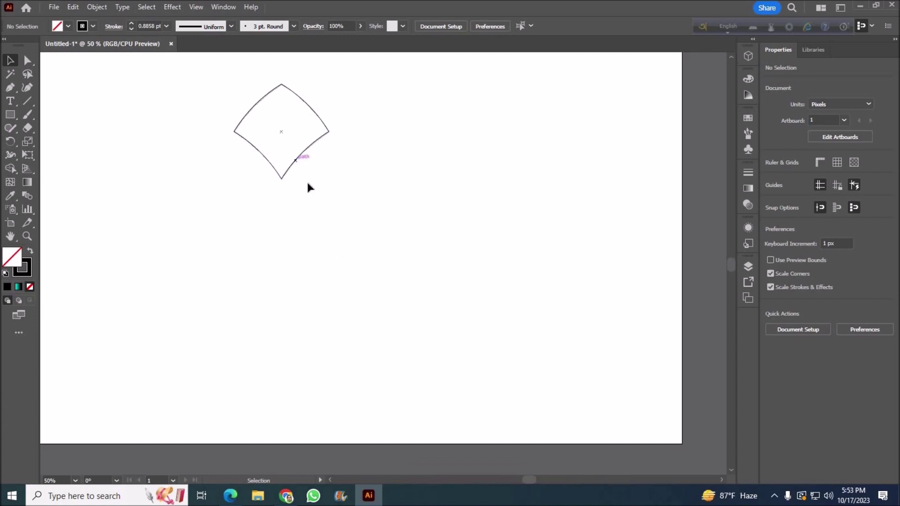
{"action": "left_click_drag", "start_coordinate": [307, 180], "coordinate": [48, 55]}
{"action": "left_click", "coordinate": [93, 26]}
Give the tile no stroke and a magenta fill, and shrink it to a smaller size.
{"action": "left_click", "coordinate": [5, 45]}
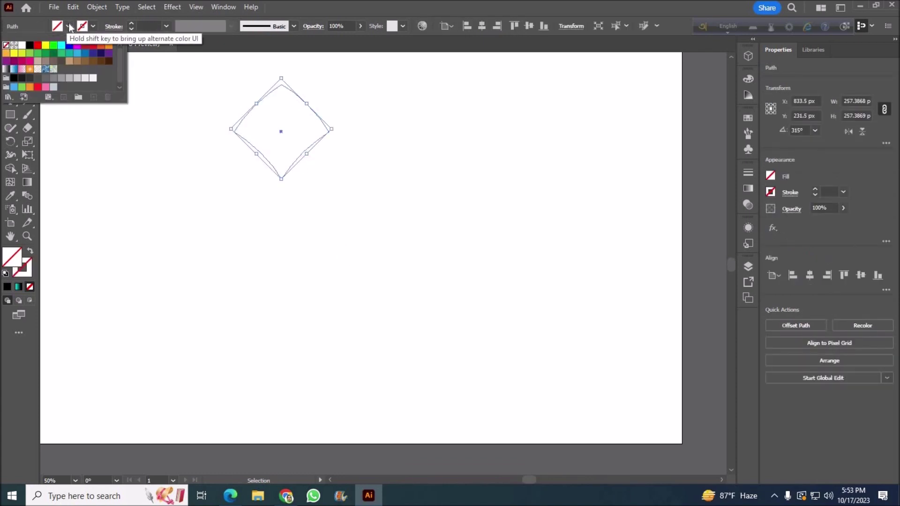
{"action": "left_click", "coordinate": [23, 66]}
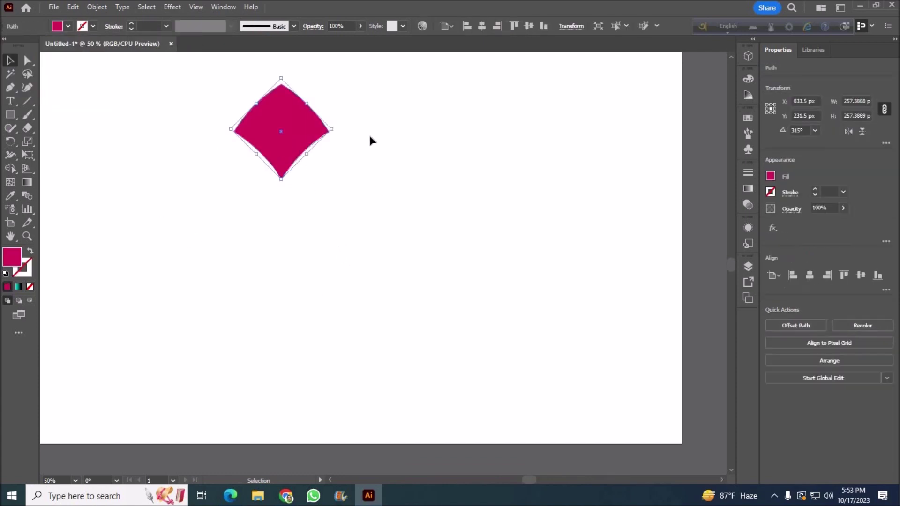
{"action": "mouse_move", "coordinate": [331, 129]}
{"action": "left_mouse_down"}
{"action": "mouse_move", "coordinate": [299, 125]}
{"action": "mouse_move", "coordinate": [287, 143]}
{"action": "mouse_move", "coordinate": [322, 97]}
{"action": "left_mouse_up"}
{"action": "left_click", "coordinate": [368, 181]}
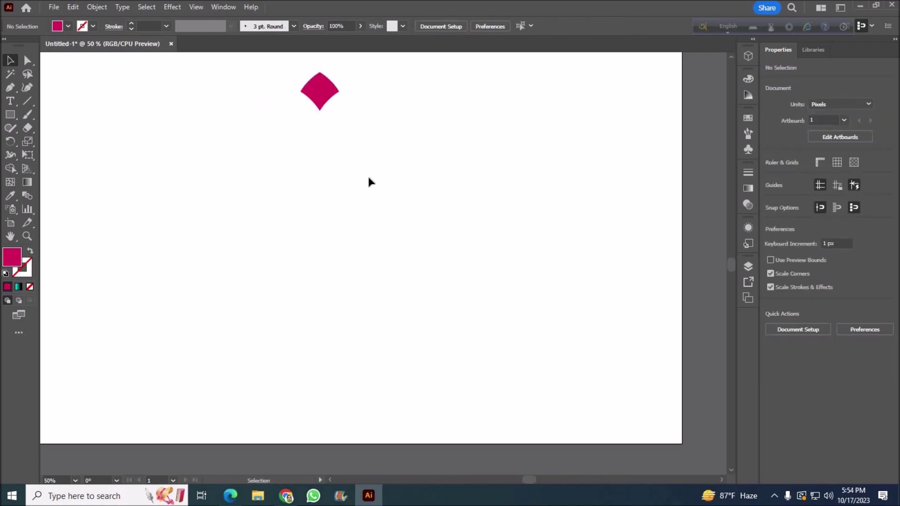
{"action": "key", "text": "ctrl+z"}
{"action": "left_click", "coordinate": [348, 183]}
Place a rotated copy of the tile straight below and group the two tiles.
{"action": "left_click_drag", "start_coordinate": [326, 102], "coordinate": [327, 378]}
{"action": "left_click_drag", "start_coordinate": [279, 398], "coordinate": [484, 330]}
{"action": "left_click", "coordinate": [316, 125]}
{"action": "key", "text": "ctrl+a"}
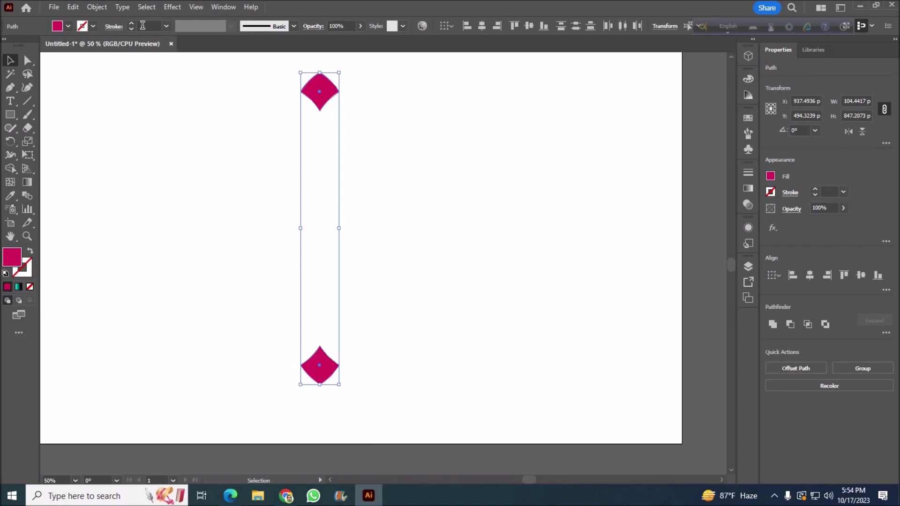
{"action": "right_click", "coordinate": [322, 388]}
{"action": "left_click", "coordinate": [346, 223]}
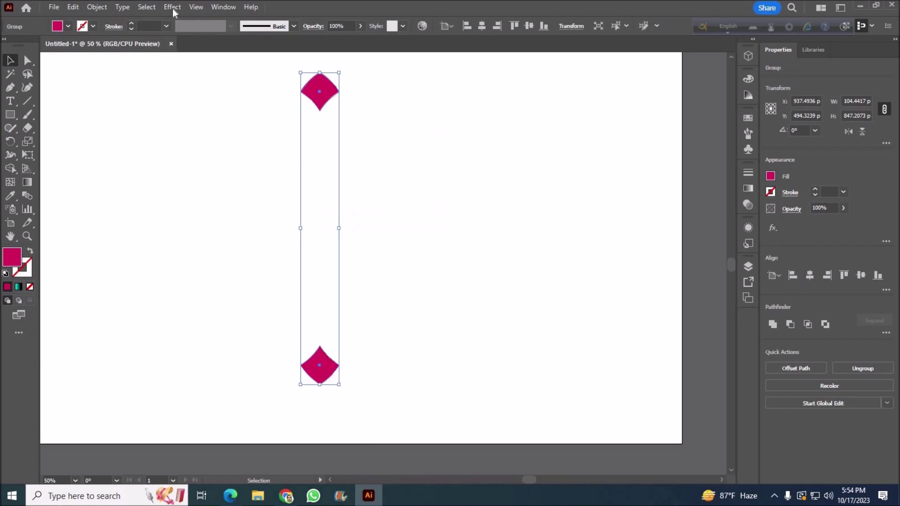
Apply a Transform effect to the tile pair with a 16.5° angle and 10 copies.
{"action": "left_click", "coordinate": [172, 7]}
{"action": "left_click", "coordinate": [337, 138]}
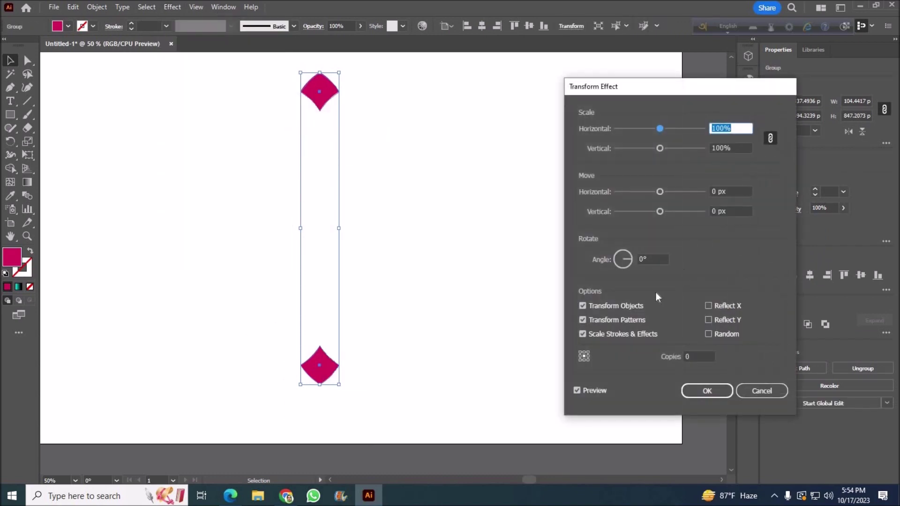
{"action": "left_click", "coordinate": [652, 259]}
{"action": "left_click", "coordinate": [696, 357]}
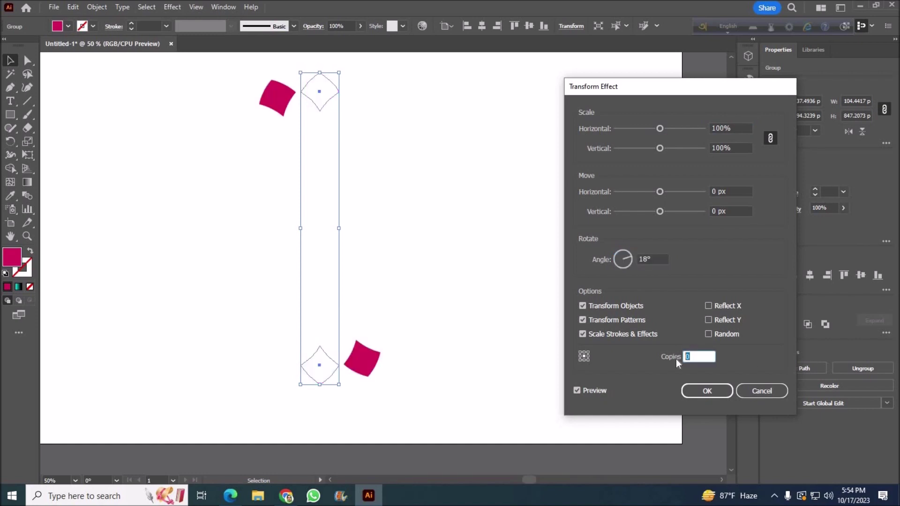
{"action": "type", "text": "9"}
{"action": "left_click", "coordinate": [627, 258]}
{"action": "type", "text": "17"}
{"action": "left_click", "coordinate": [693, 356]}
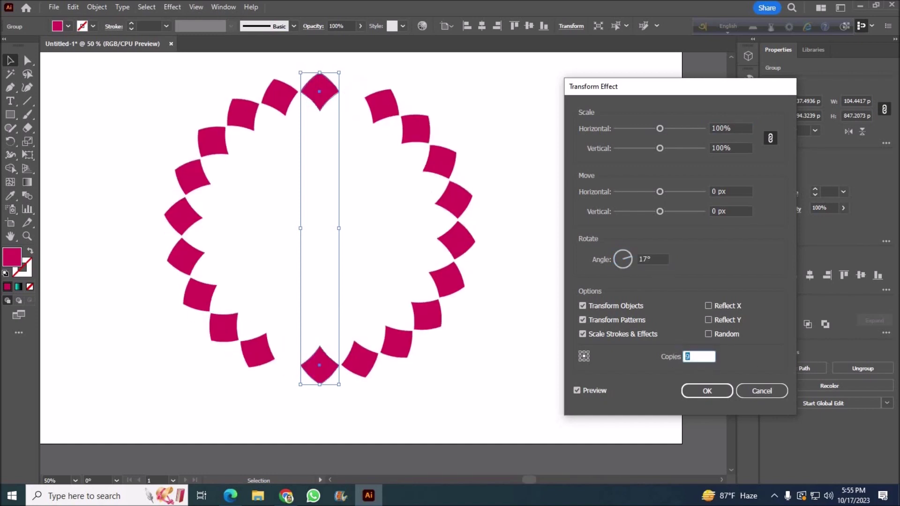
{"action": "type", "text": "10"}
{"action": "left_click", "coordinate": [656, 258]}
{"action": "type", "text": "16"}
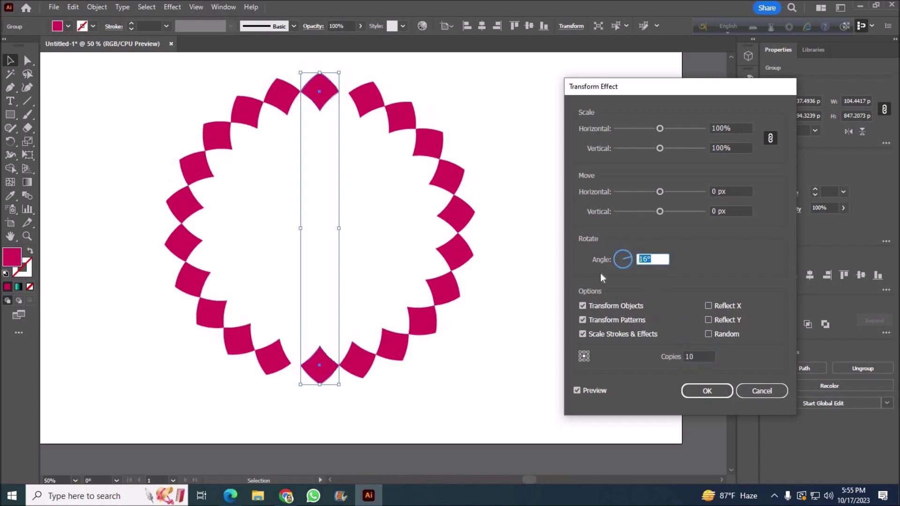
{"action": "type", "text": ".5"}
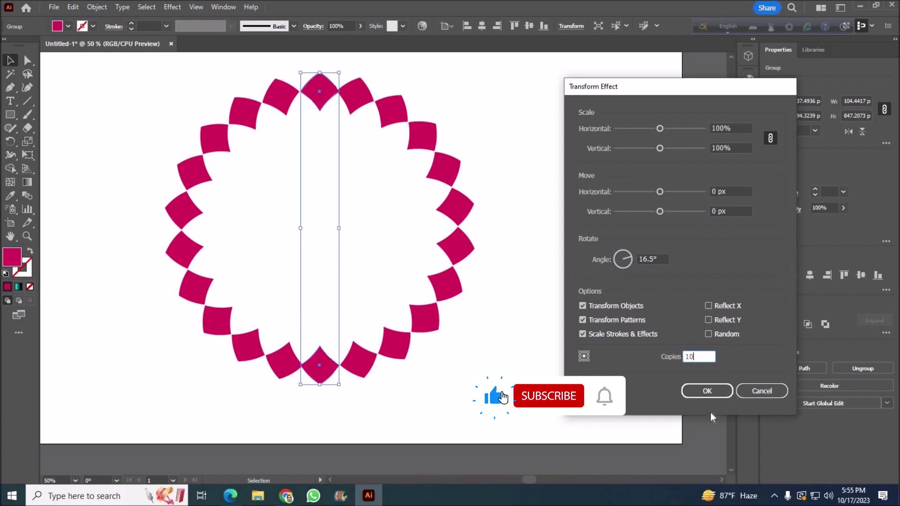
{"action": "key", "text": "Return"}
{"action": "left_click", "coordinate": [97, 6]}
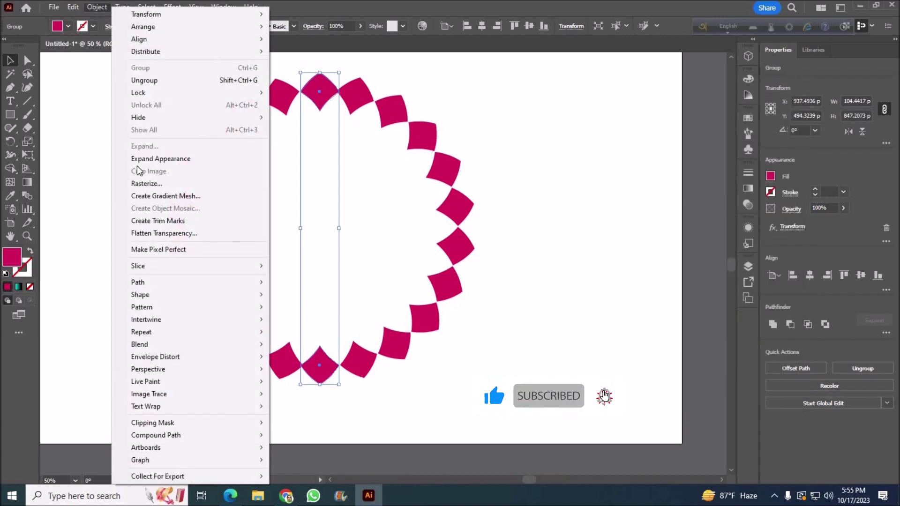
{"action": "left_click", "coordinate": [140, 159]}
{"action": "left_click", "coordinate": [173, 7]}
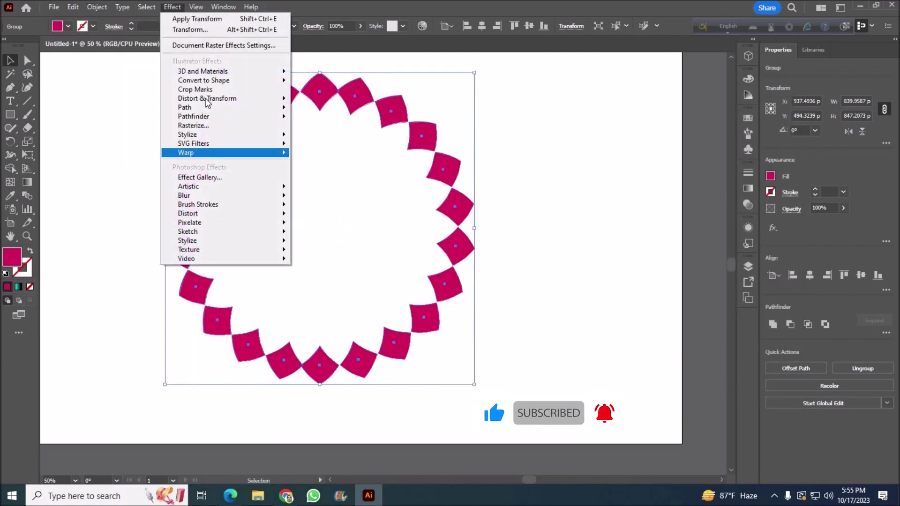
{"action": "left_click", "coordinate": [328, 137]}
{"action": "type", "text": "80"}
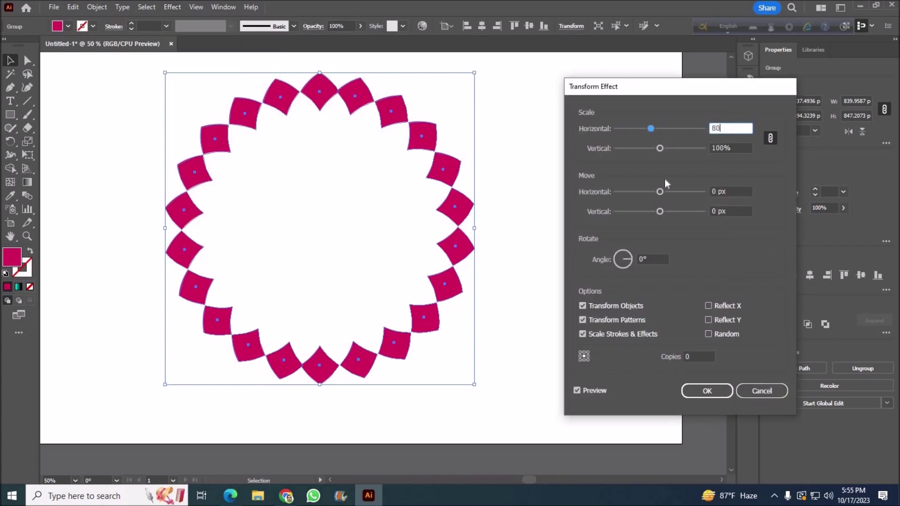
{"action": "left_click", "coordinate": [722, 148]}
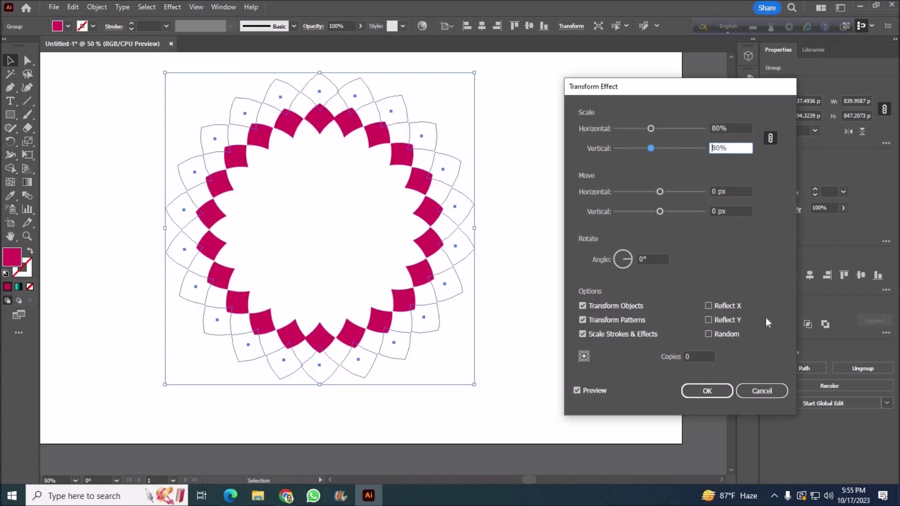
{"action": "double_click", "coordinate": [717, 127]}
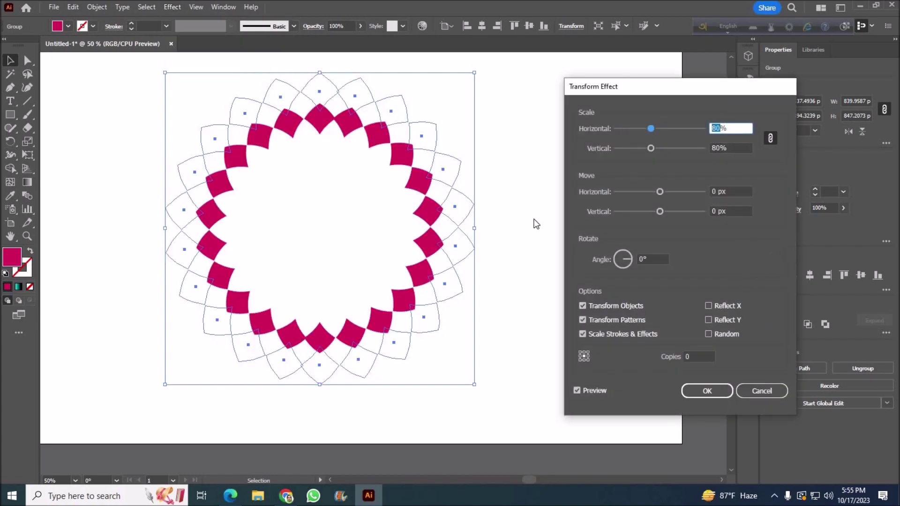
{"action": "type", "text": "78"}
{"action": "key", "text": "Tab"}
{"action": "key", "text": "shift+Tab"}
{"action": "type", "text": "77"}
{"action": "key", "text": "Tab"}
{"action": "key", "text": "shift+Tab"}
{"action": "type", "text": "76"}
{"action": "key", "text": "Tab"}
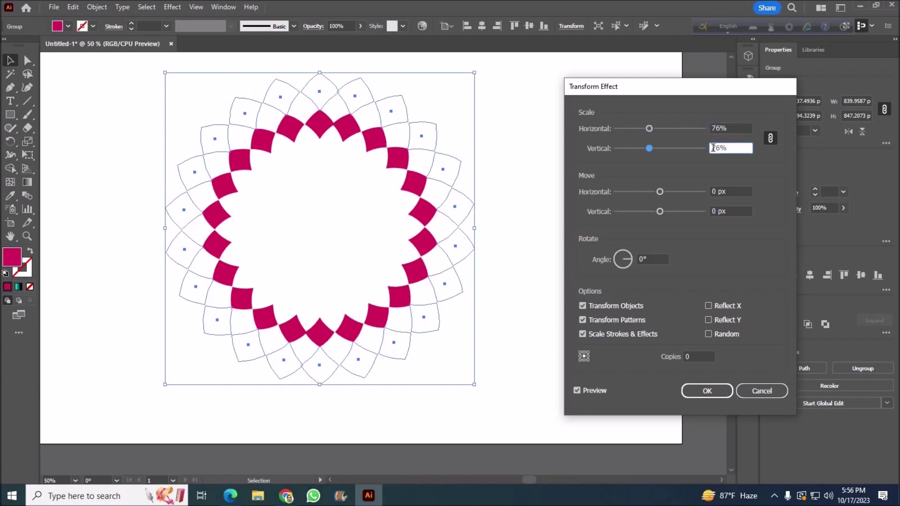
{"action": "left_click", "coordinate": [692, 357]}
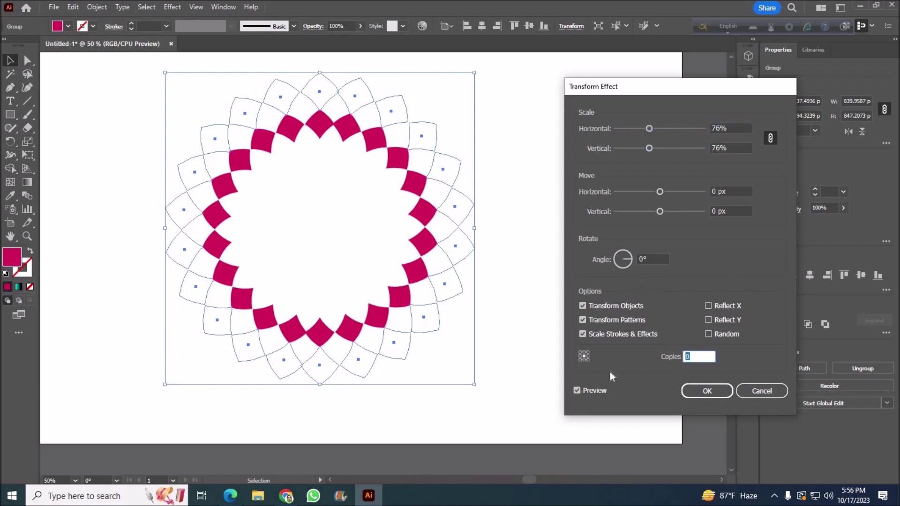
{"action": "type", "text": "20"}
{"action": "left_click", "coordinate": [644, 260]}
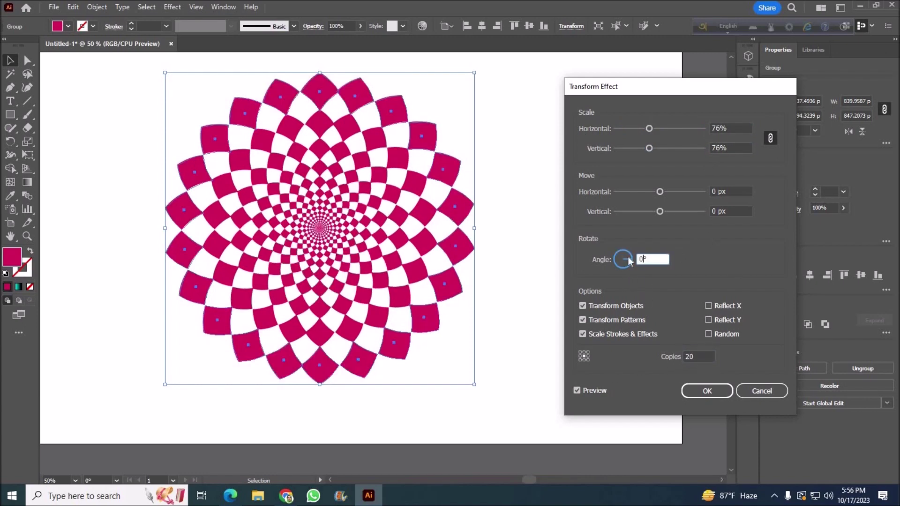
{"action": "key", "text": "Tab"}
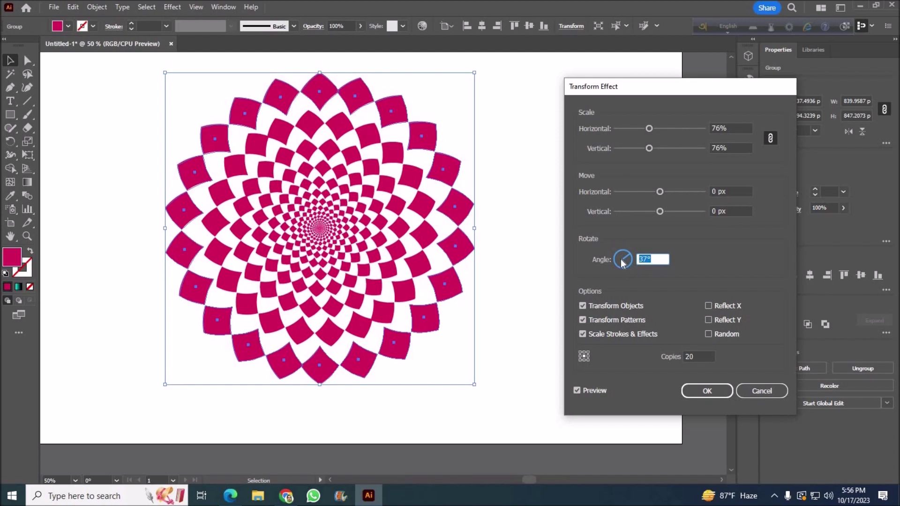
{"action": "type", "text": "9"}
{"action": "left_click", "coordinate": [688, 357]}
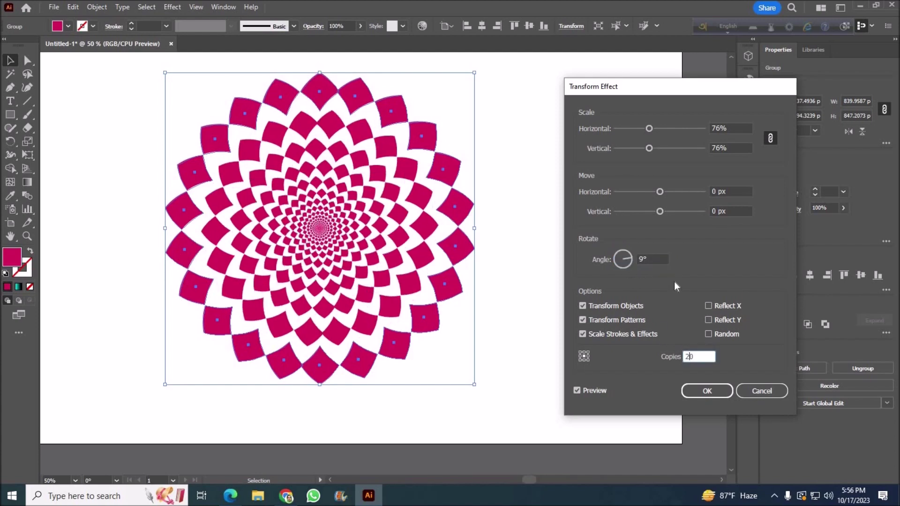
{"action": "left_click", "coordinate": [652, 259]}
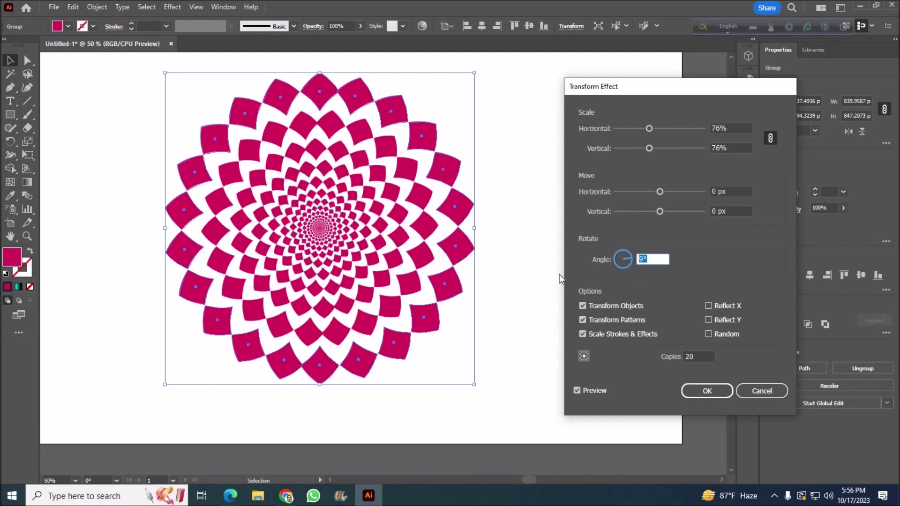
{"action": "key", "text": "BackSpace"}
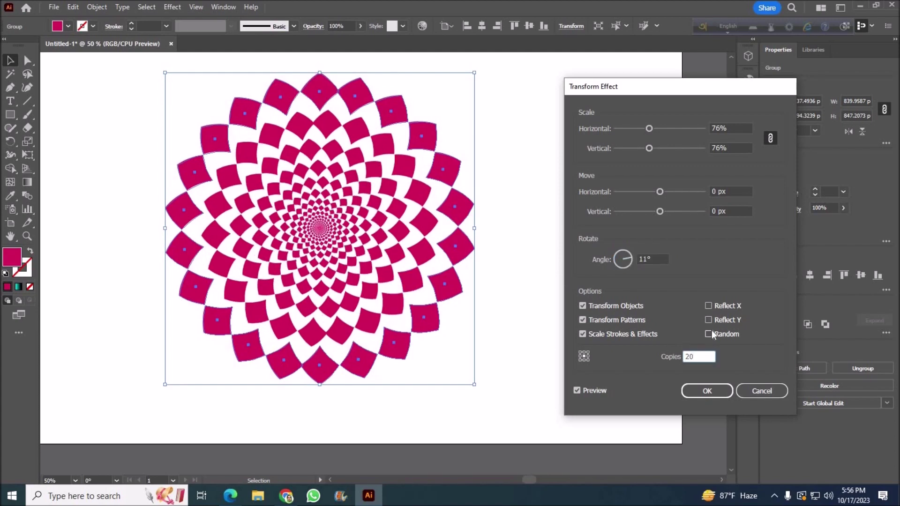
{"action": "key", "text": "Tab"}
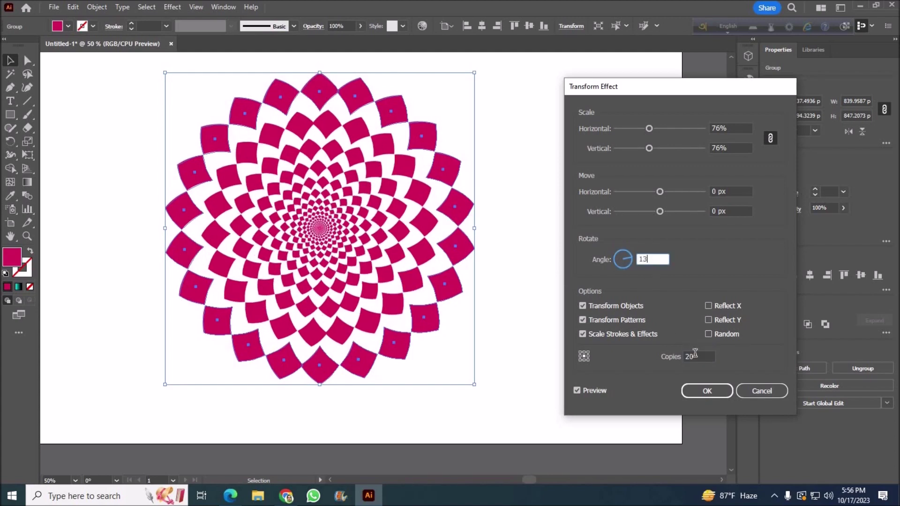
{"action": "left_click", "coordinate": [695, 353]}
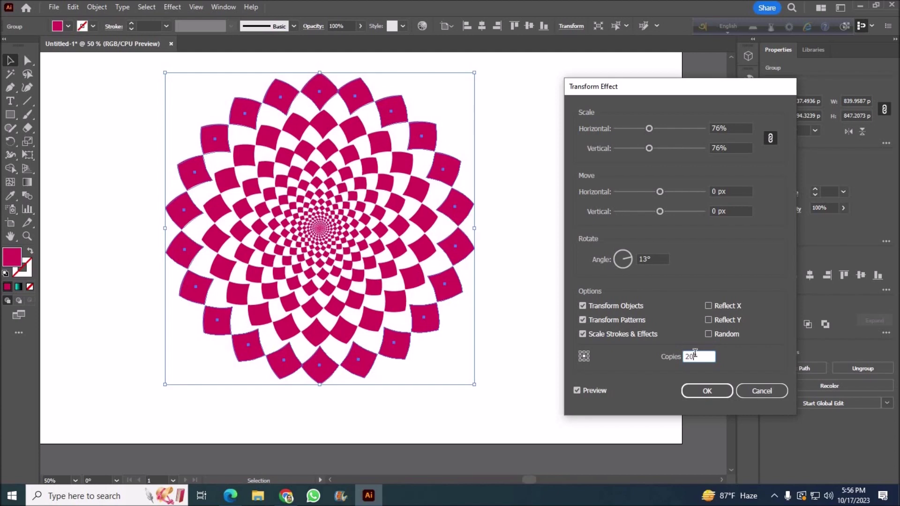
{"action": "left_click", "coordinate": [655, 257]}
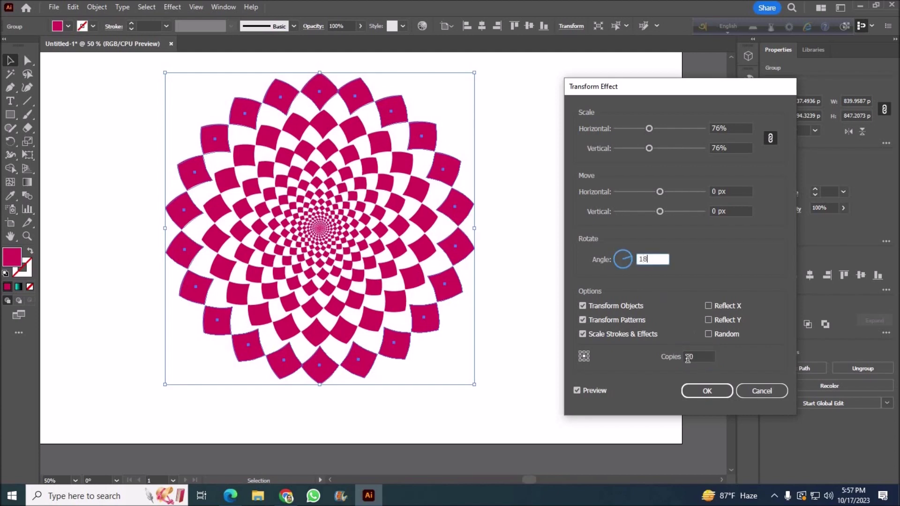
{"action": "left_click", "coordinate": [692, 357]}
{"action": "mouse_move", "coordinate": [628, 271]}
{"action": "left_mouse_down"}
{"action": "mouse_move", "coordinate": [611, 271]}
{"action": "mouse_move", "coordinate": [623, 255]}
{"action": "mouse_move", "coordinate": [636, 271]}
{"action": "mouse_move", "coordinate": [620, 267]}
{"action": "left_mouse_up"}
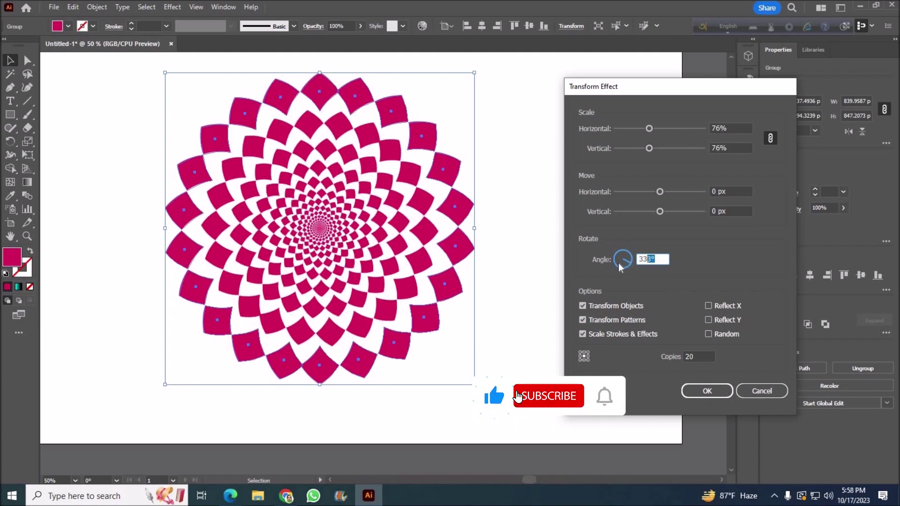
{"action": "mouse_move", "coordinate": [620, 267]}
{"action": "left_mouse_down"}
{"action": "mouse_move", "coordinate": [637, 268]}
{"action": "mouse_move", "coordinate": [641, 280]}
{"action": "mouse_move", "coordinate": [620, 275]}
{"action": "mouse_move", "coordinate": [618, 251]}
{"action": "mouse_move", "coordinate": [636, 263]}
{"action": "left_mouse_up"}
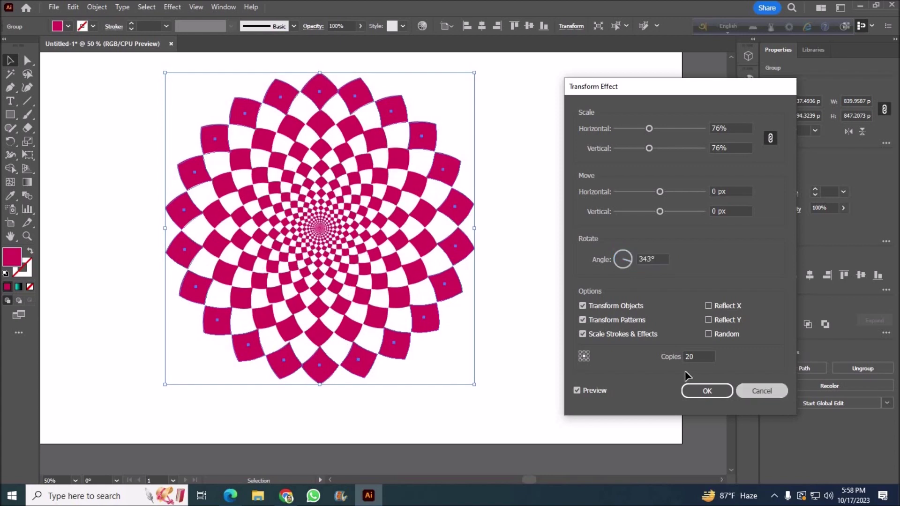
{"action": "key", "text": "Escape"}
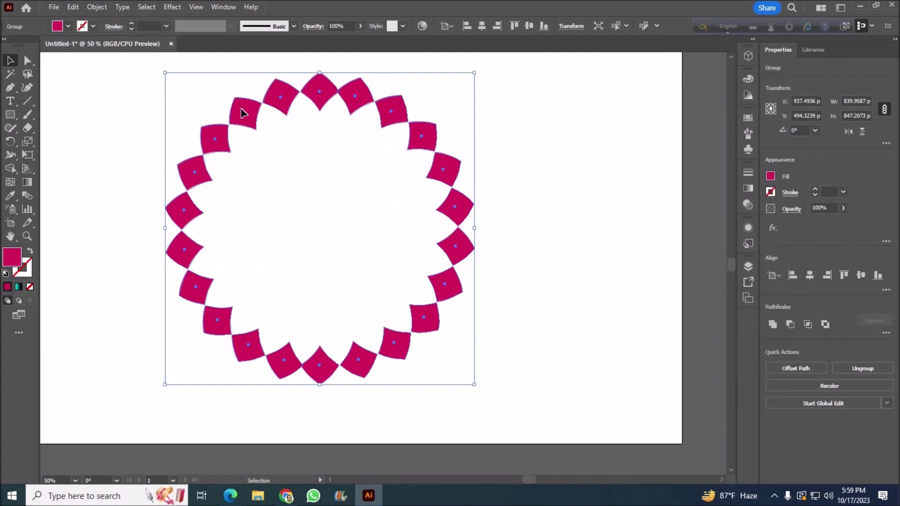
Rebuild the petal ring with a Transform effect of 18° and 9 copies, then expand its appearance.
{"action": "key", "text": "ctrl+z"}
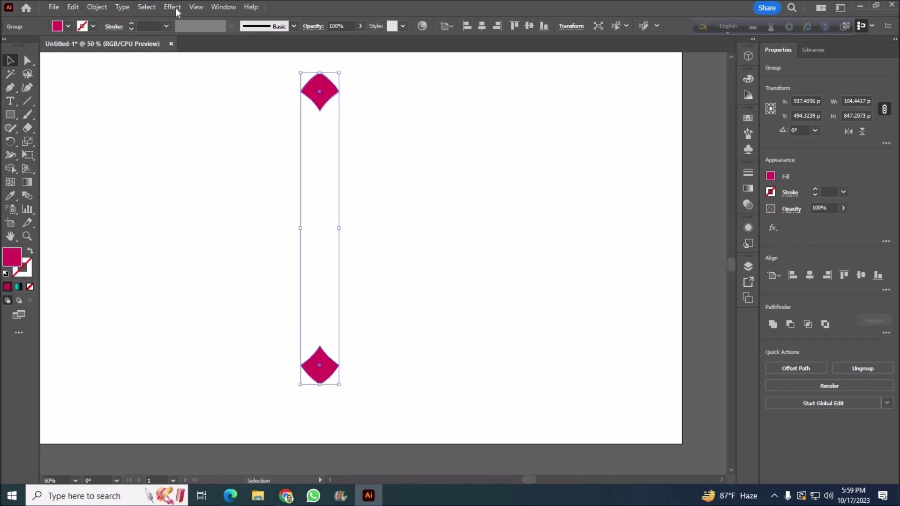
{"action": "left_click", "coordinate": [172, 6]}
{"action": "left_click", "coordinate": [333, 126]}
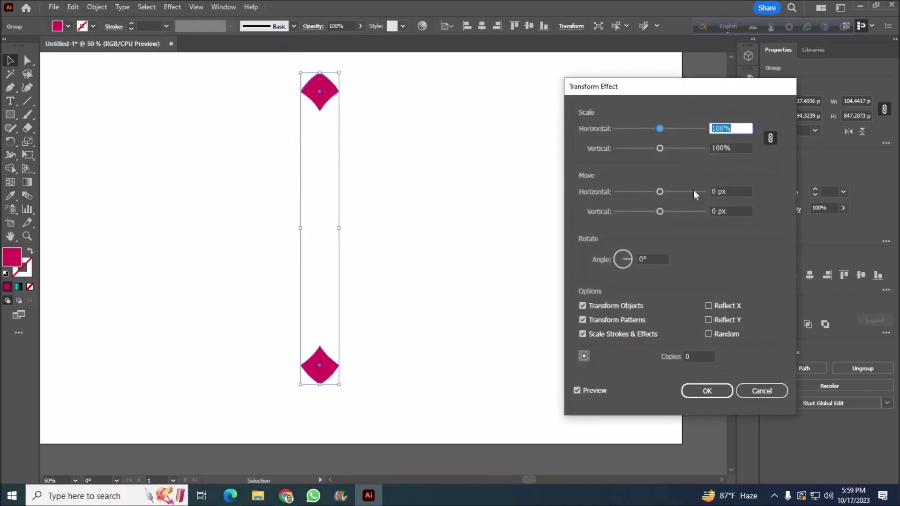
{"action": "left_click", "coordinate": [655, 259]}
{"action": "type", "text": "18"}
{"action": "left_click", "coordinate": [688, 356]}
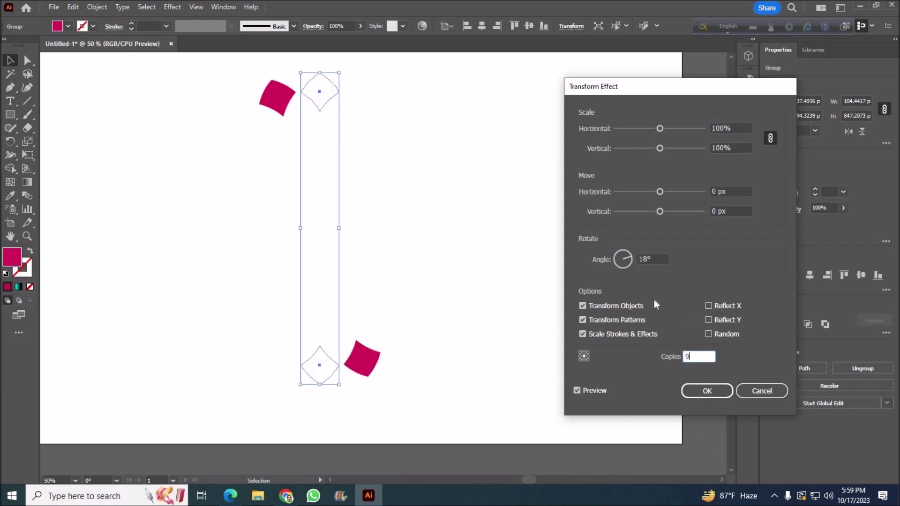
{"action": "left_click", "coordinate": [648, 259]}
{"action": "left_click", "coordinate": [707, 391]}
{"action": "left_click", "coordinate": [96, 7]}
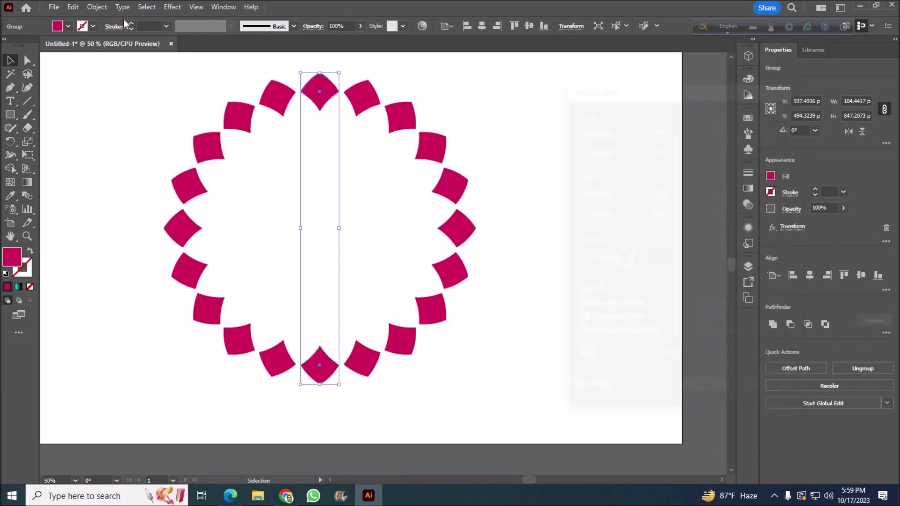
{"action": "left_click", "coordinate": [157, 162]}
Add a second Transform effect with 80% scale, 20 copies and 9° rotation.
{"action": "left_click", "coordinate": [172, 7]}
{"action": "left_click", "coordinate": [328, 136]}
{"action": "type", "text": "80"}
{"action": "key", "text": "Tab"}
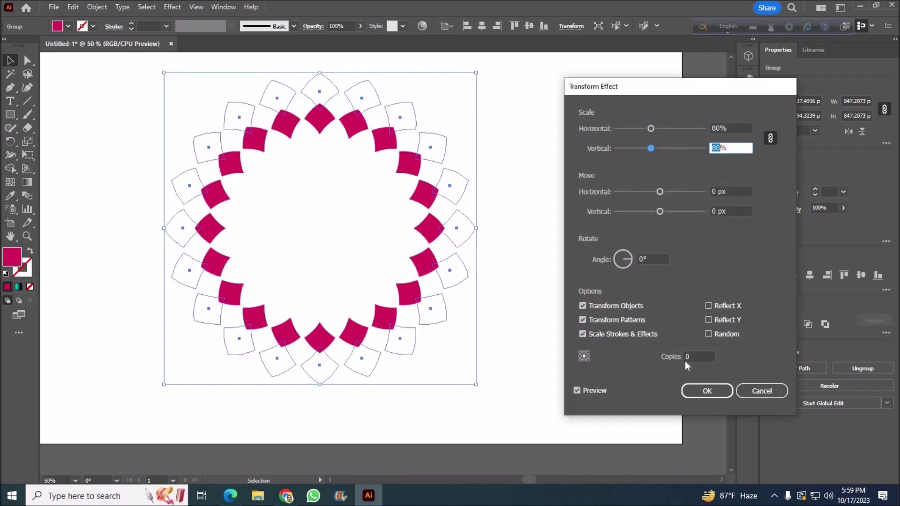
{"action": "left_click", "coordinate": [686, 358]}
{"action": "type", "text": "20"}
{"action": "left_click", "coordinate": [650, 259]}
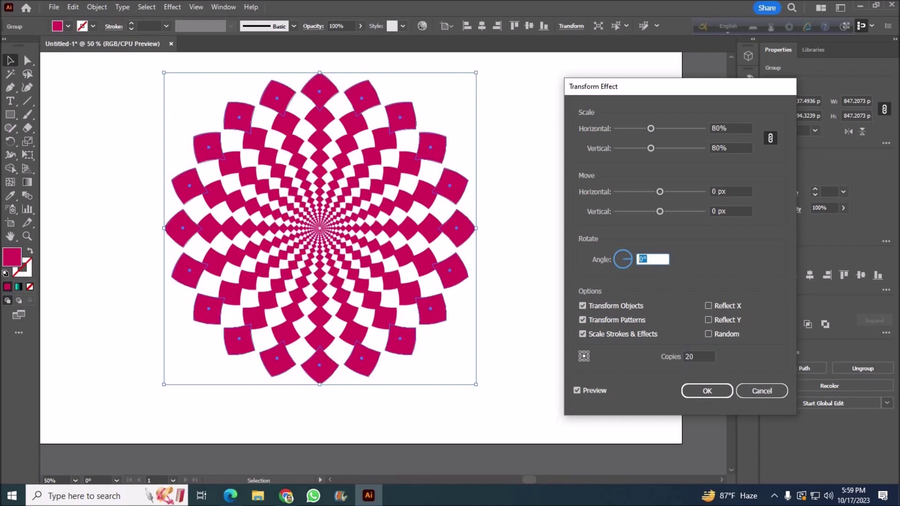
{"action": "type", "text": "9"}
{"action": "left_click", "coordinate": [689, 356]}
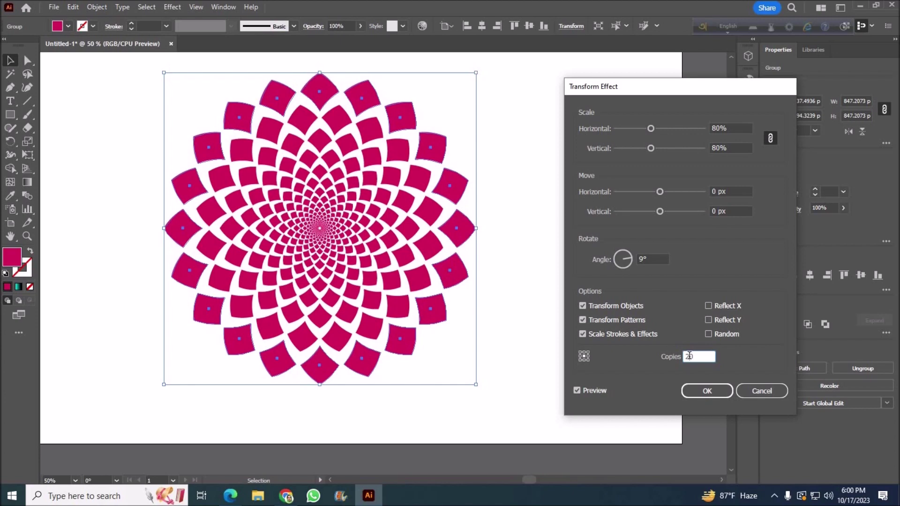
{"action": "left_click", "coordinate": [707, 390]}
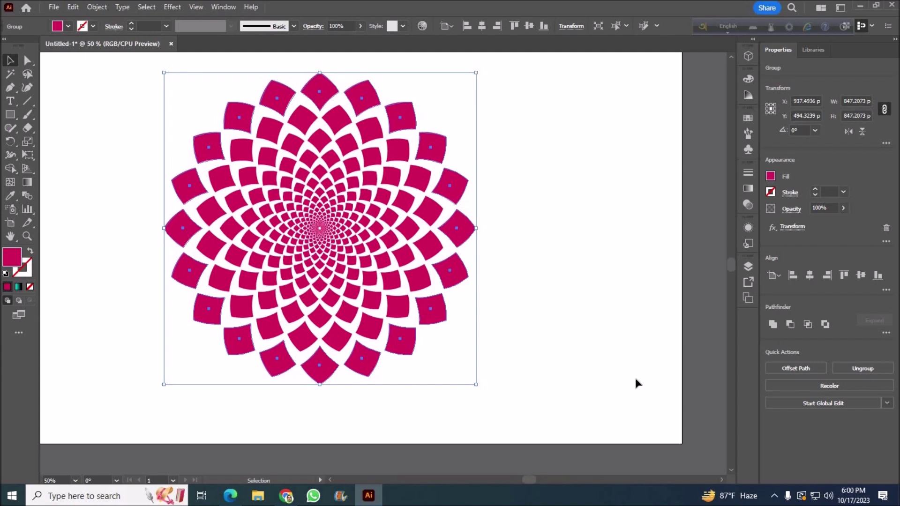
Expand the spiral transform effect into real shapes.
{"action": "left_click", "coordinate": [748, 189]}
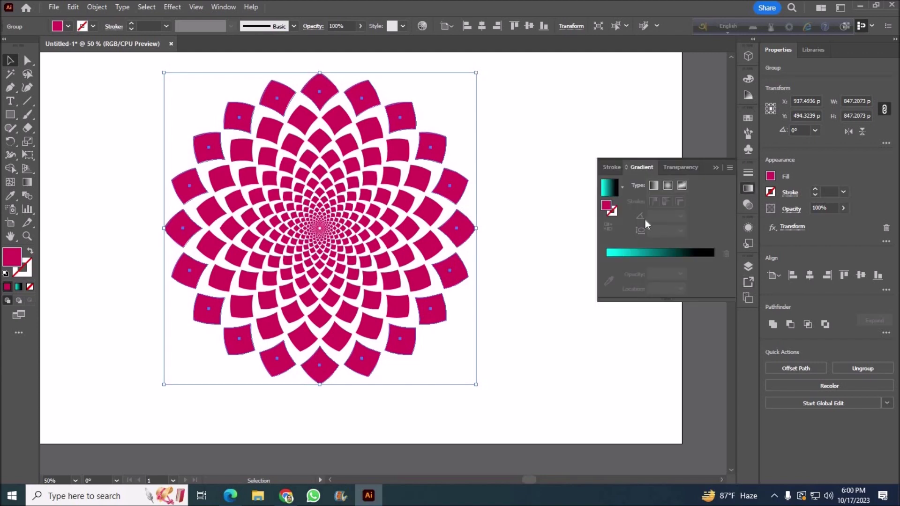
{"action": "left_click", "coordinate": [622, 187]}
{"action": "scroll", "coordinate": [620, 218], "scroll_direction": "up", "scroll_amount": 1}
{"action": "right_click", "coordinate": [454, 235]}
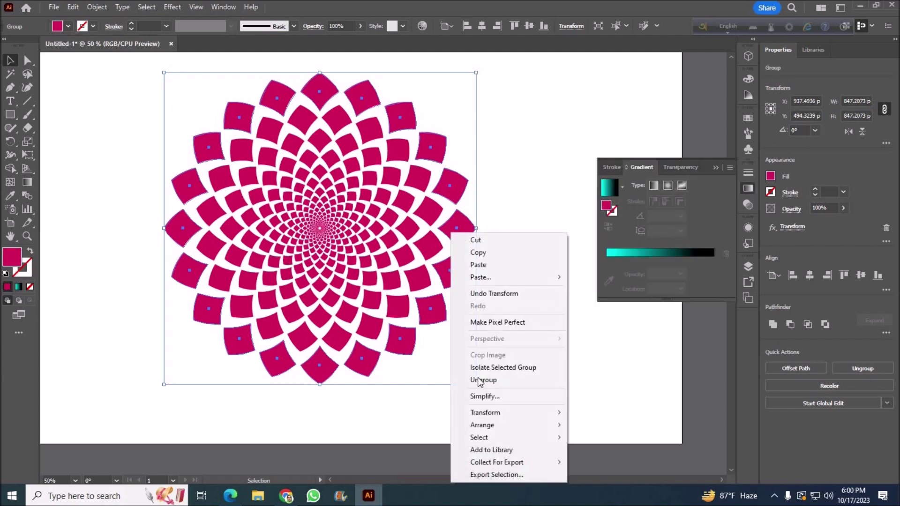
{"action": "left_click", "coordinate": [539, 380]}
{"action": "key", "text": "ctrl+shift+z"}
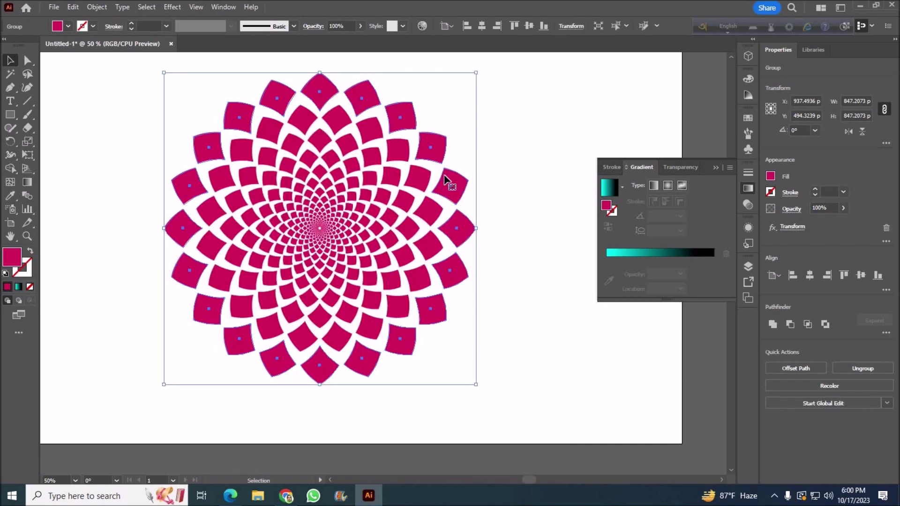
{"action": "left_click", "coordinate": [97, 6]}
{"action": "left_click", "coordinate": [139, 159]}
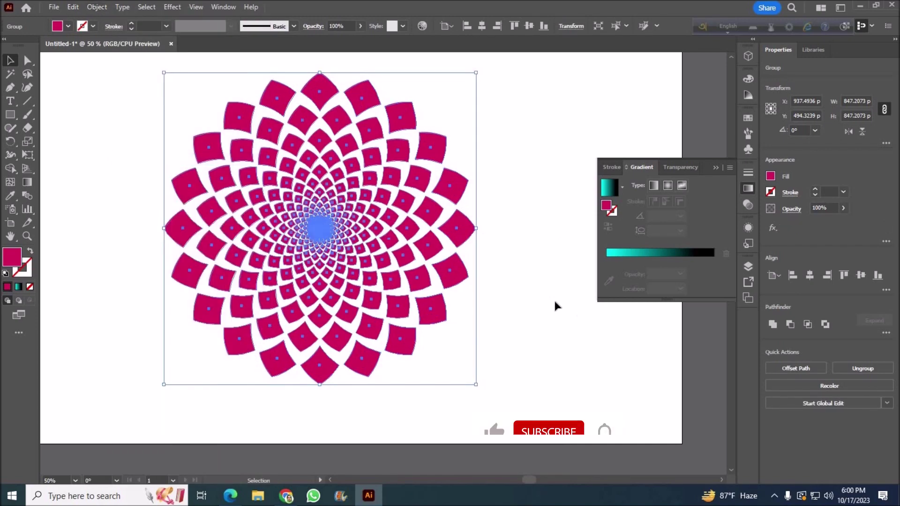
Ungroup the expanded mandala and apply the White, Black gradient to all pieces.
{"action": "right_click", "coordinate": [336, 197]}
{"action": "left_click", "coordinate": [370, 346]}
{"action": "left_click", "coordinate": [507, 330]}
{"action": "left_click_drag", "start_coordinate": [120, 63], "coordinate": [520, 418]}
{"action": "left_click", "coordinate": [622, 186]}
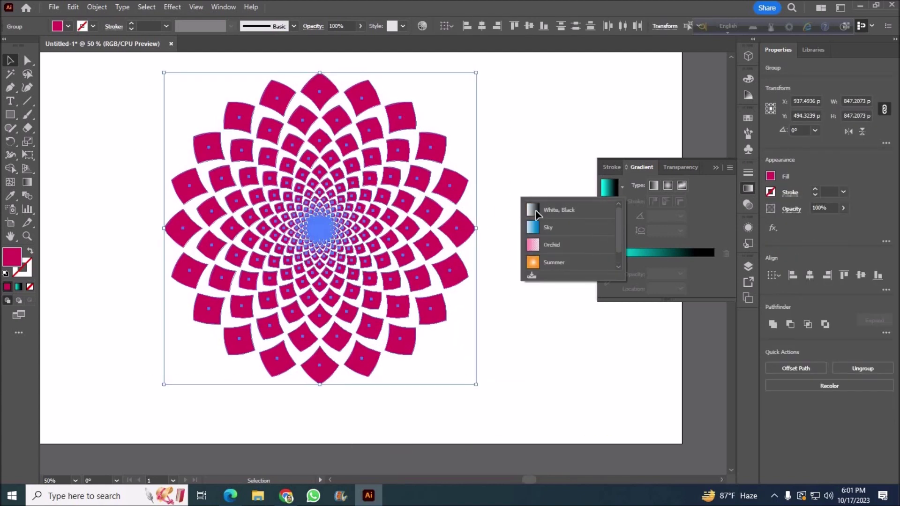
{"action": "left_click", "coordinate": [536, 209]}
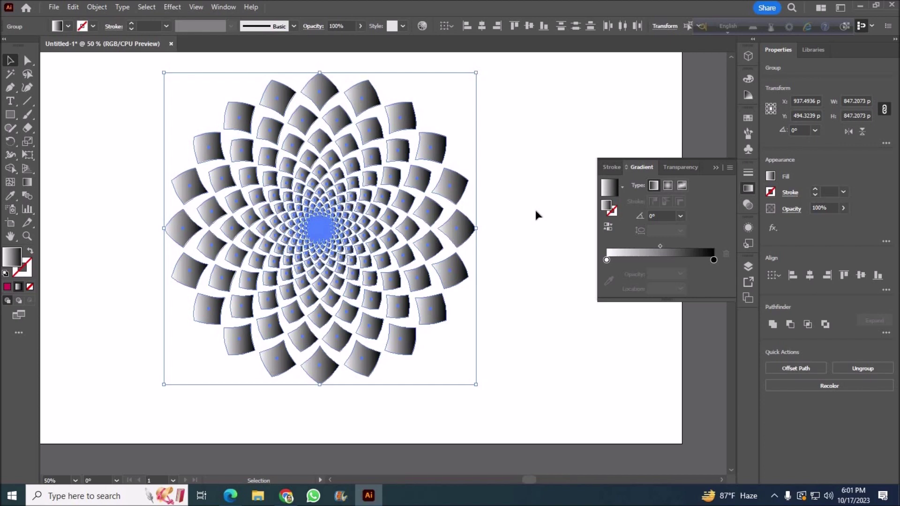
Recolour the gradient from purple to a magenta shade and shift its midpoint.
{"action": "double_click", "coordinate": [606, 260]}
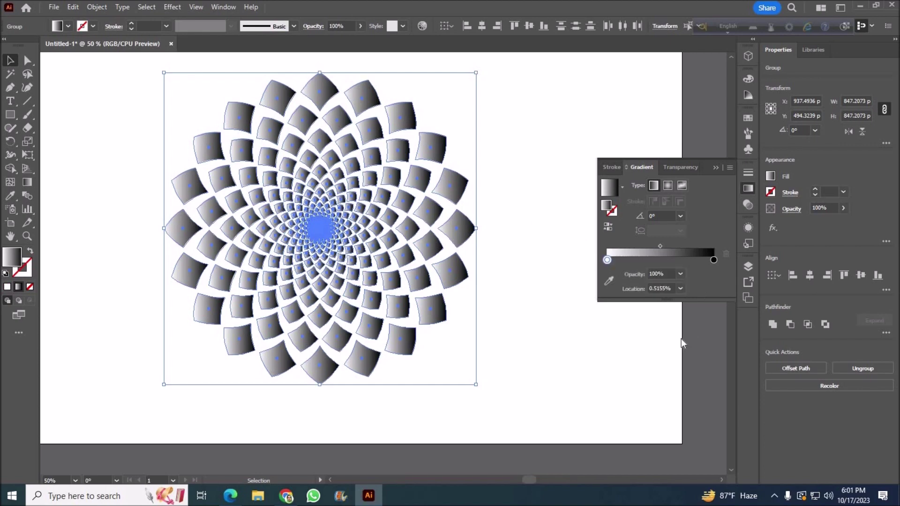
{"action": "left_click", "coordinate": [656, 303]}
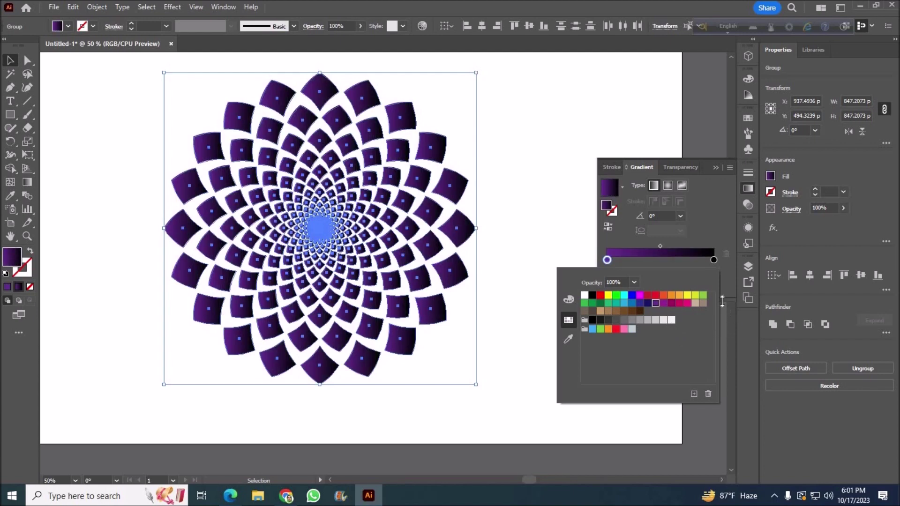
{"action": "double_click", "coordinate": [713, 260]}
{"action": "left_click", "coordinate": [679, 303]}
{"action": "left_click", "coordinate": [688, 303]}
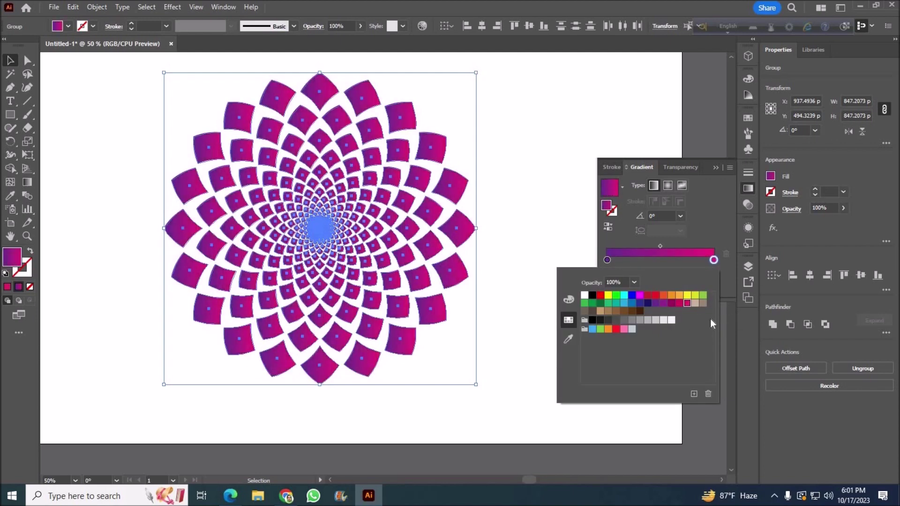
{"action": "left_click_drag", "start_coordinate": [660, 247], "coordinate": [680, 247]}
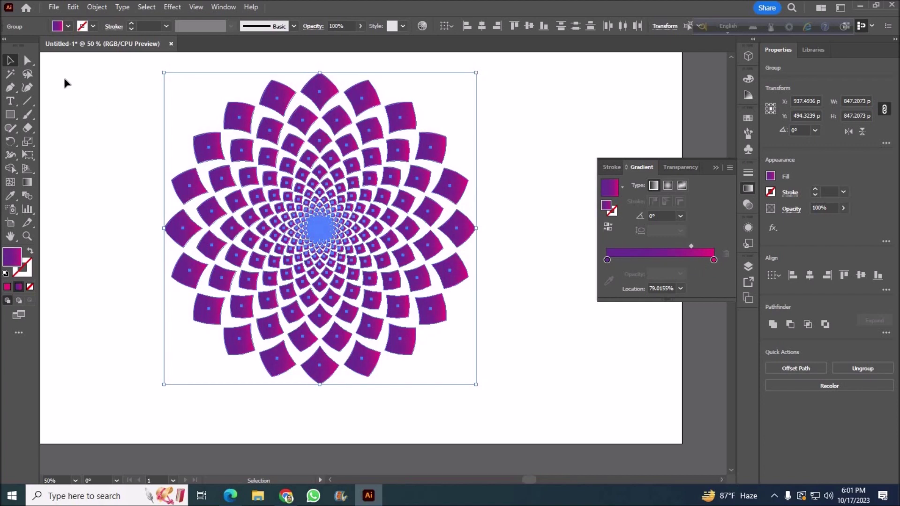
{"action": "left_click", "coordinate": [108, 138]}
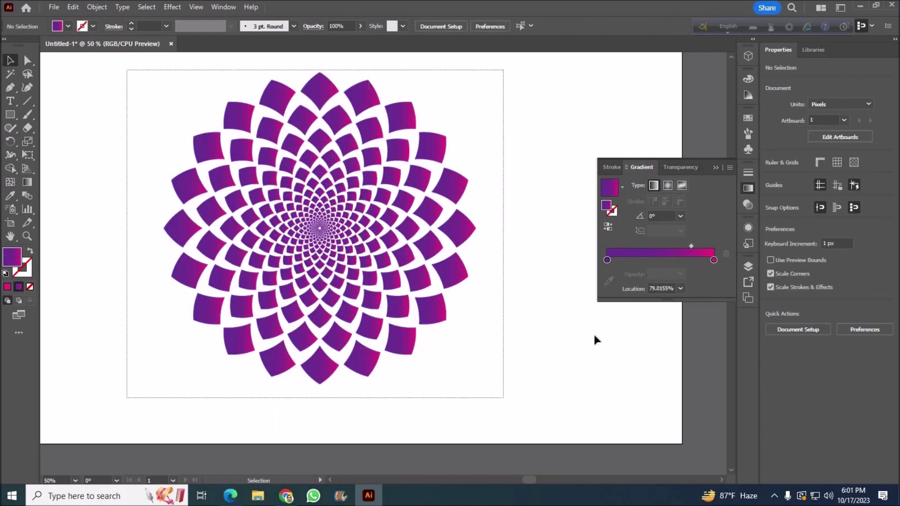
{"action": "key", "text": "ctrl+a"}
Add a pink middle stop, reverse the gradient, and slide the pink stop toward the start.
{"action": "left_click", "coordinate": [657, 261]}
{"action": "left_click_drag", "start_coordinate": [607, 260], "coordinate": [618, 261]}
{"action": "mouse_move", "coordinate": [713, 260]}
{"action": "left_mouse_down"}
{"action": "mouse_move", "coordinate": [681, 260]}
{"action": "mouse_move", "coordinate": [714, 260]}
{"action": "left_mouse_up"}
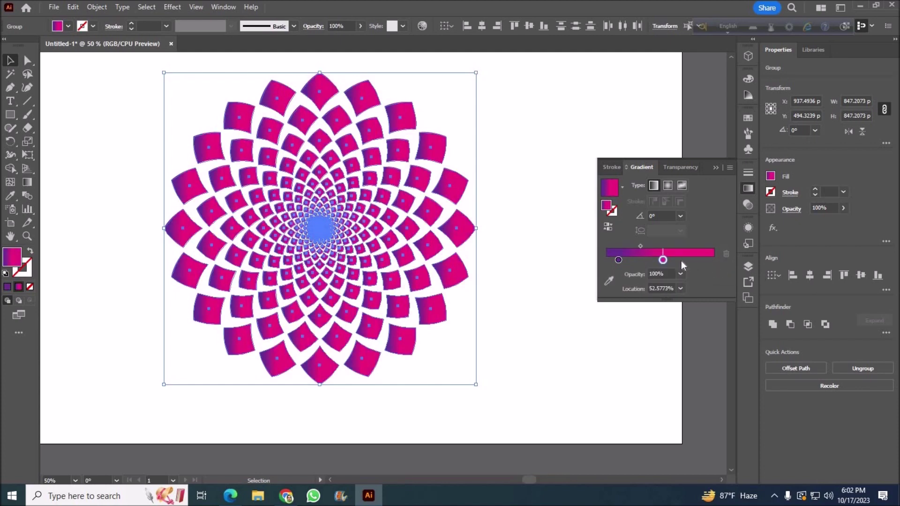
{"action": "left_click", "coordinate": [608, 227]}
{"action": "left_click_drag", "start_coordinate": [665, 260], "coordinate": [635, 260]}
{"action": "left_click", "coordinate": [543, 318]}
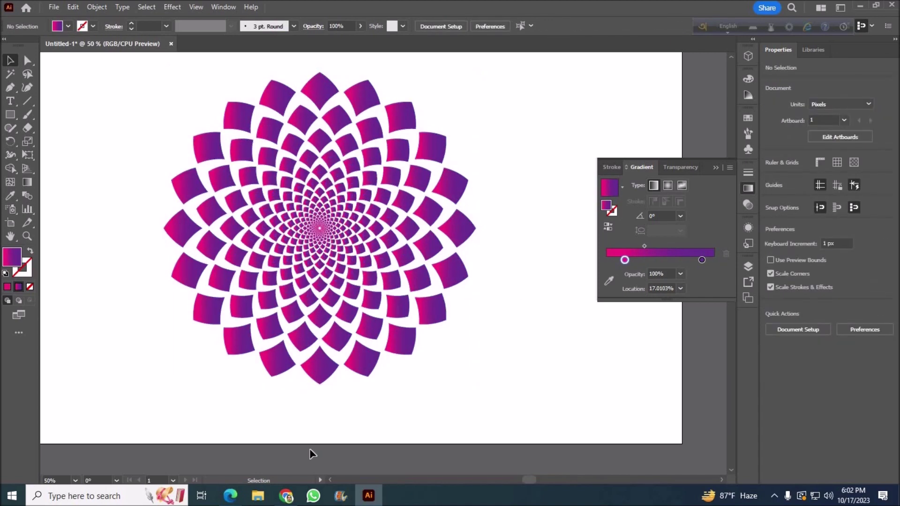
Copy and paste a duplicate of the whole mandala group.
{"action": "left_click_drag", "start_coordinate": [97, 69], "coordinate": [480, 386]}
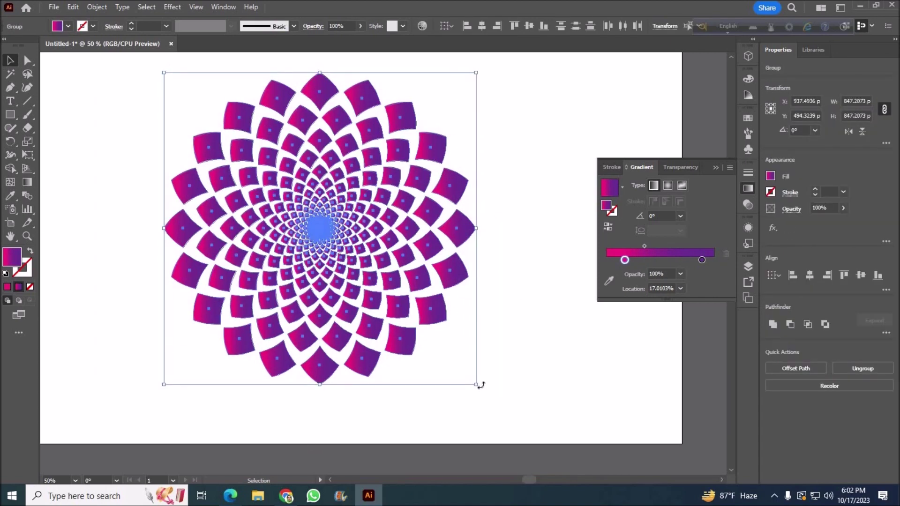
{"action": "key", "text": "ctrl+c"}
{"action": "key", "text": "ctrl+v"}
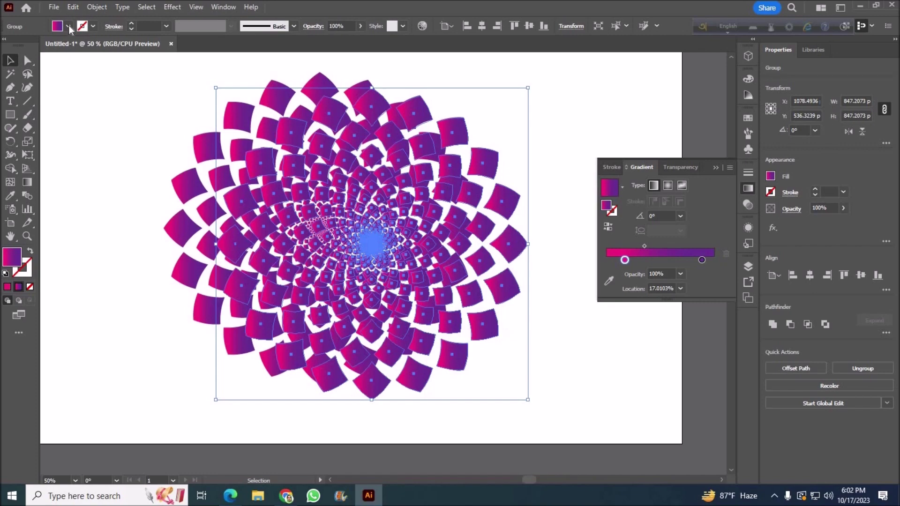
Fill the duplicate with light grey and send it behind the coloured mandala.
{"action": "left_click", "coordinate": [68, 27]}
{"action": "left_click", "coordinate": [85, 81]}
{"action": "key", "text": "Escape"}
{"action": "right_click", "coordinate": [492, 80]}
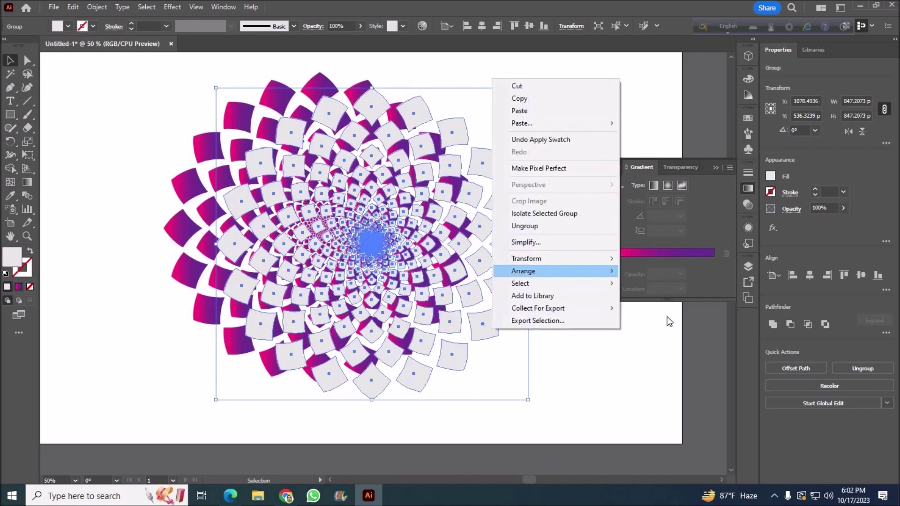
{"action": "left_click", "coordinate": [656, 308]}
Apply a Drop Shadow effect to the coloured mandala.
{"action": "left_click", "coordinate": [209, 149]}
{"action": "left_click", "coordinate": [172, 6]}
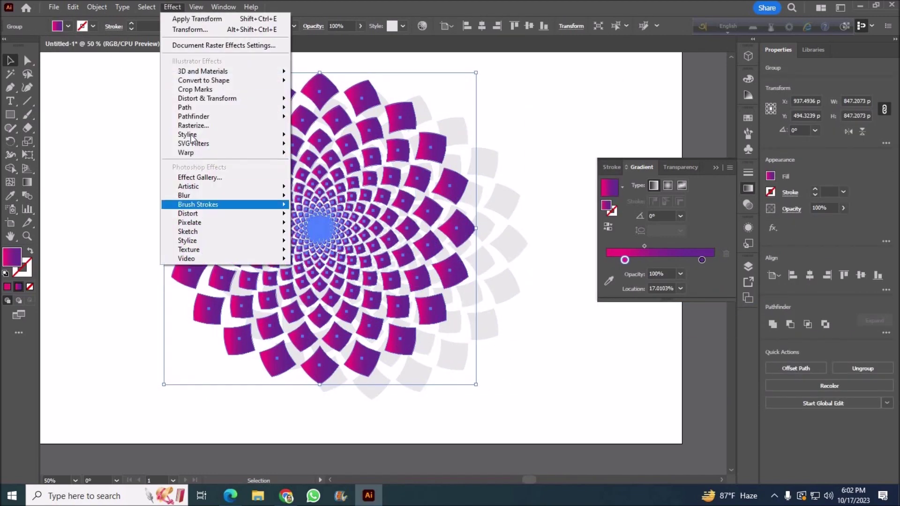
{"action": "left_click", "coordinate": [342, 136]}
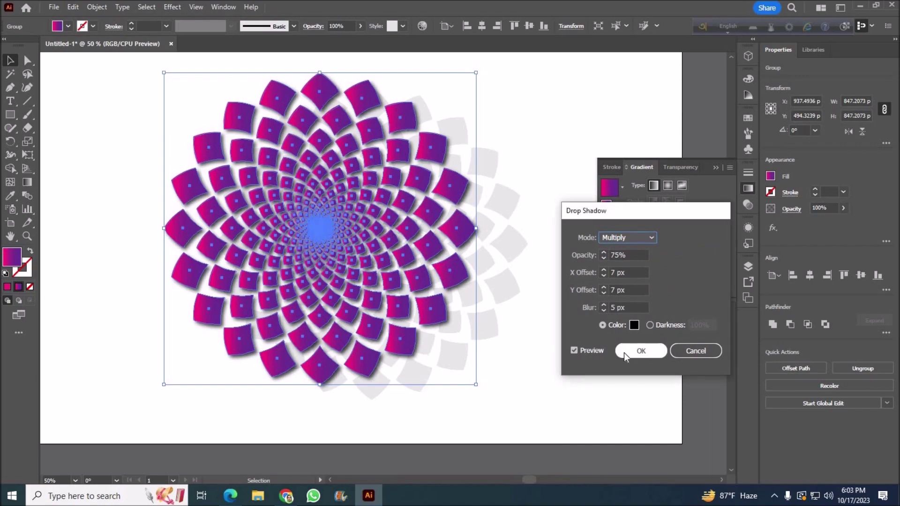
{"action": "left_click", "coordinate": [641, 350]}
{"action": "left_click", "coordinate": [506, 291]}
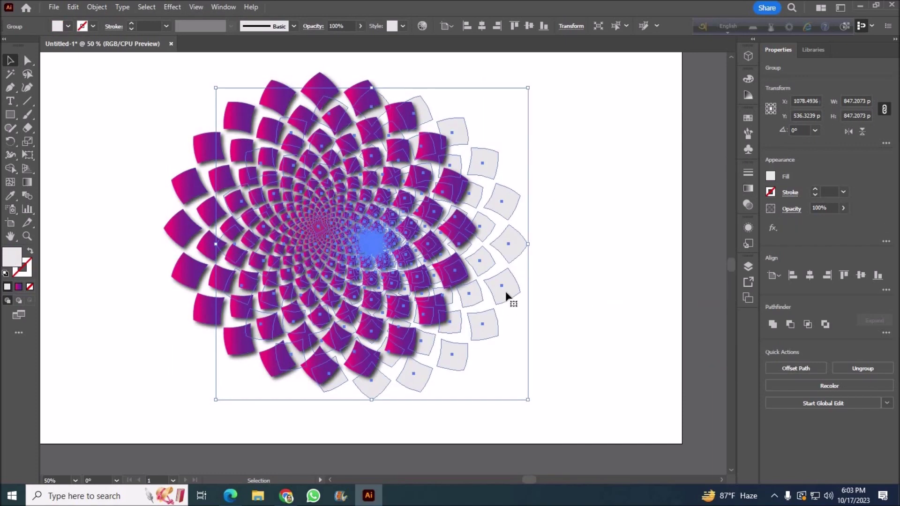
{"action": "double_click", "coordinate": [338, 225]}
{"action": "double_click", "coordinate": [546, 283]}
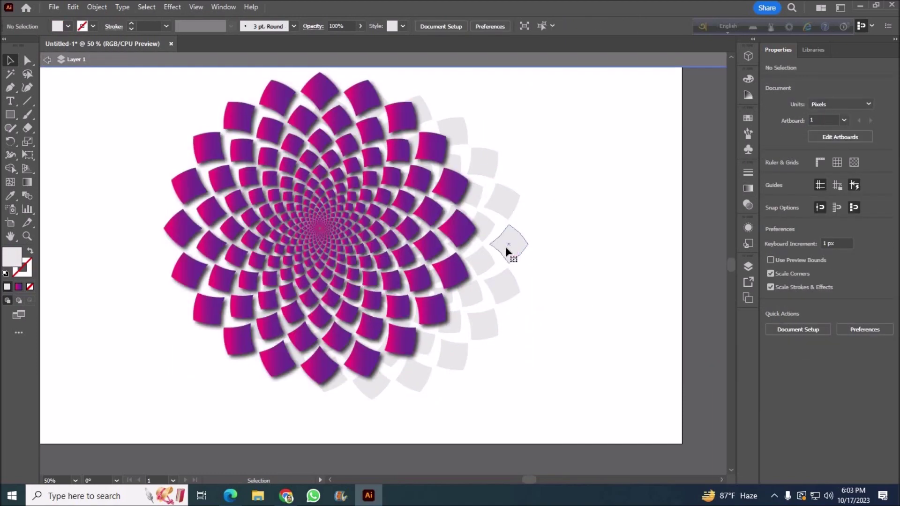
Fade the grey copy by lowering its opacity in the Transparency panel.
{"action": "left_click", "coordinate": [507, 265]}
{"action": "left_click", "coordinate": [792, 193]}
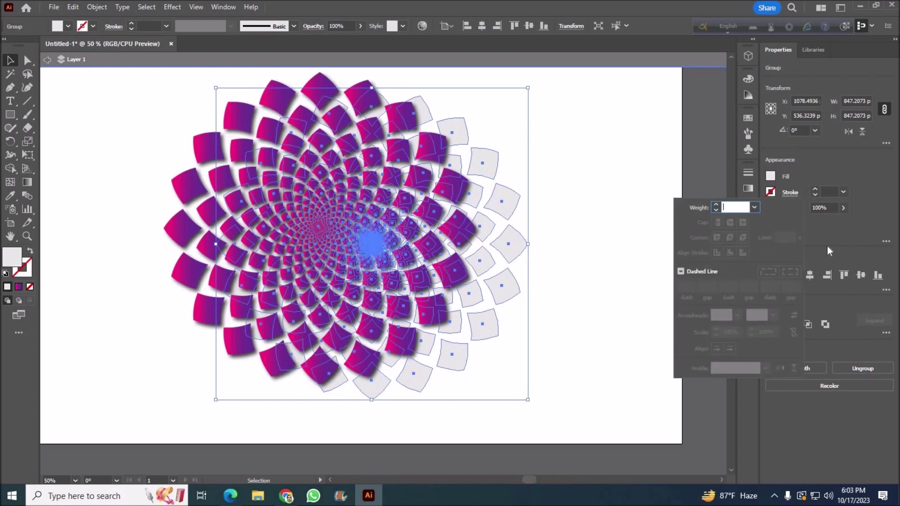
{"action": "left_click", "coordinate": [791, 193]}
{"action": "left_click", "coordinate": [748, 173]}
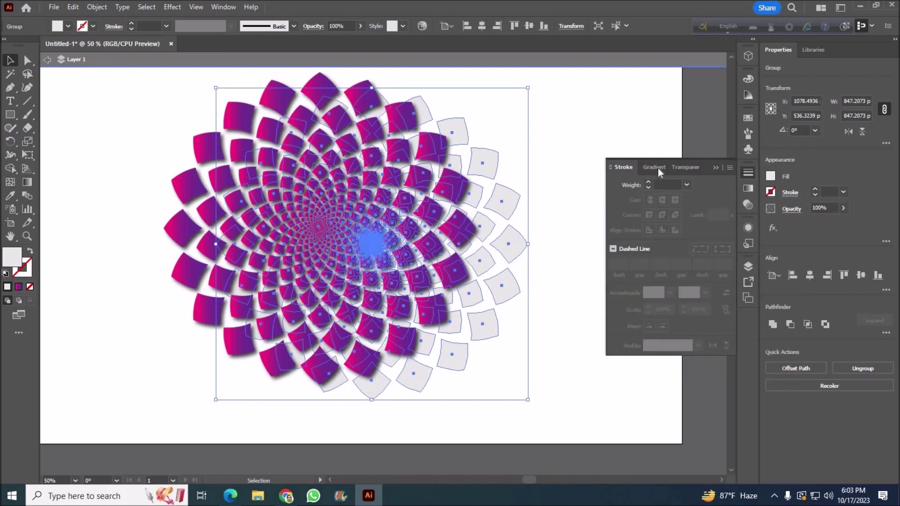
{"action": "left_click", "coordinate": [685, 168]}
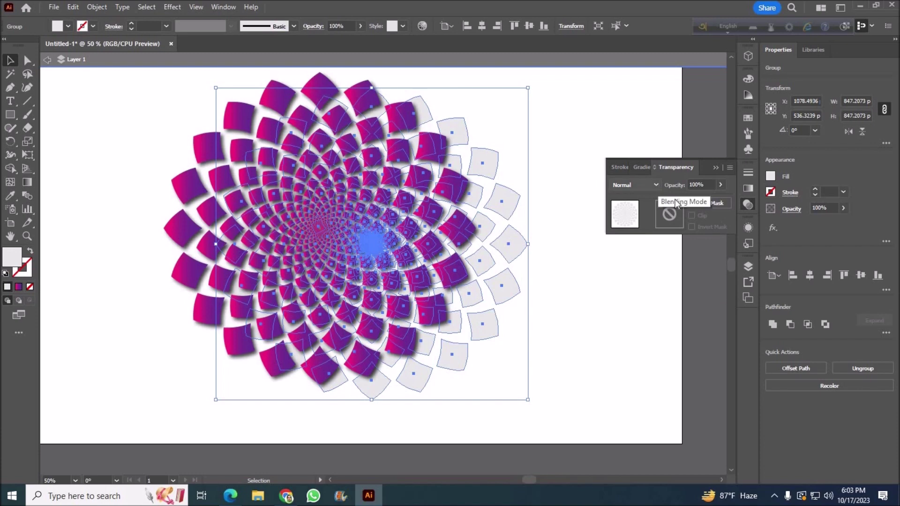
{"action": "left_click", "coordinate": [720, 185]}
{"action": "left_click_drag", "start_coordinate": [697, 197], "coordinate": [690, 199]}
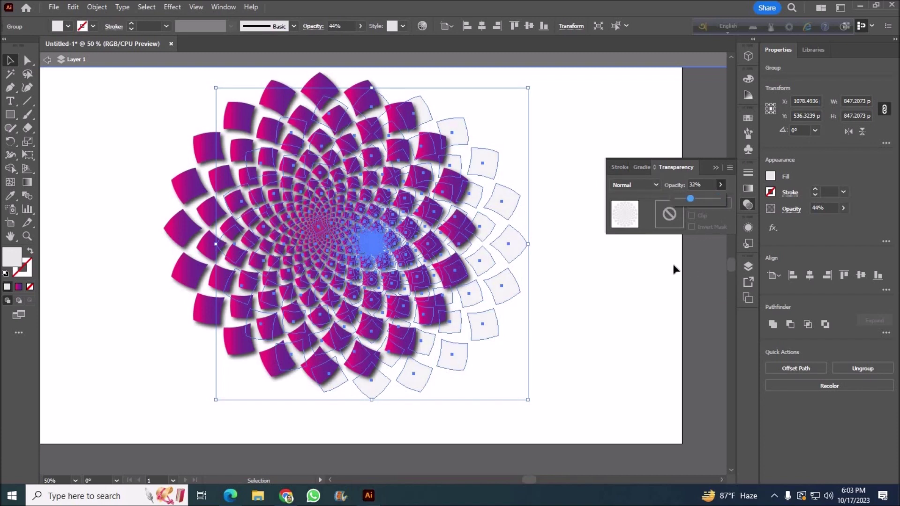
{"action": "left_click", "coordinate": [634, 341]}
Enlarge the grey copy around its centre.
{"action": "left_click", "coordinate": [492, 285]}
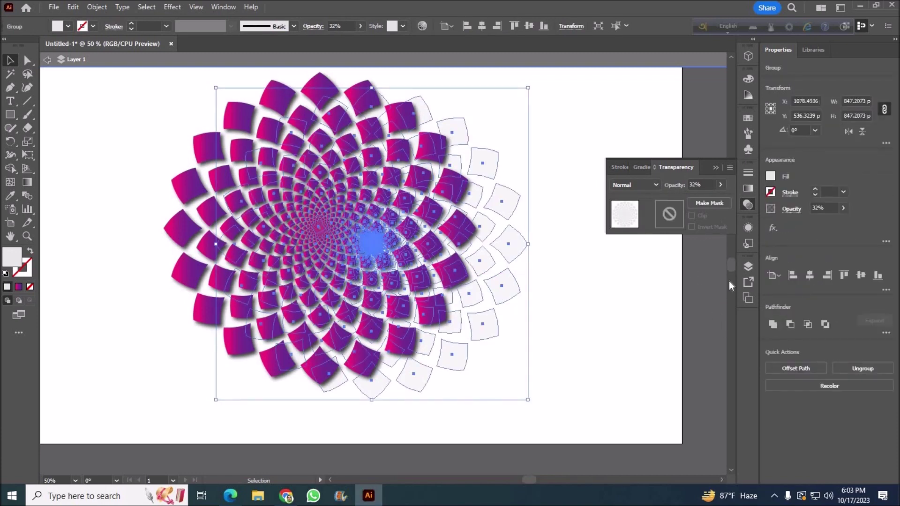
{"action": "left_click_drag", "start_coordinate": [528, 399], "coordinate": [546, 418]}
{"action": "left_click", "coordinate": [721, 185]}
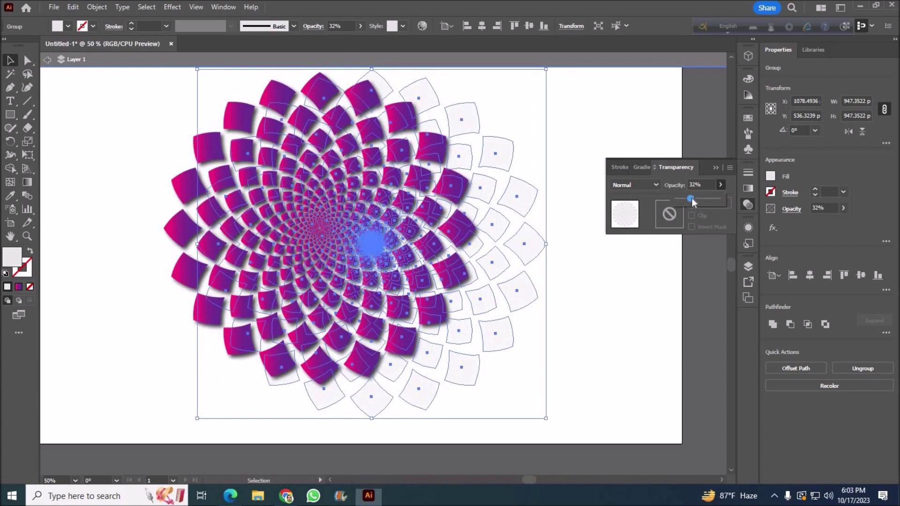
{"action": "left_click", "coordinate": [601, 298]}
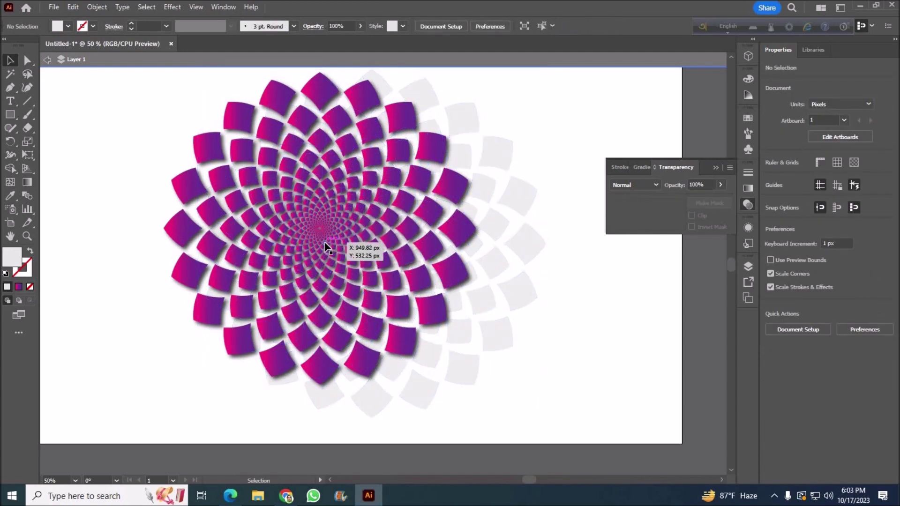
Centre the grey copy behind the coloured mandala with the align controls.
{"action": "left_click", "coordinate": [327, 247]}
{"action": "left_click", "coordinate": [528, 26]}
{"action": "left_click", "coordinate": [541, 195]}
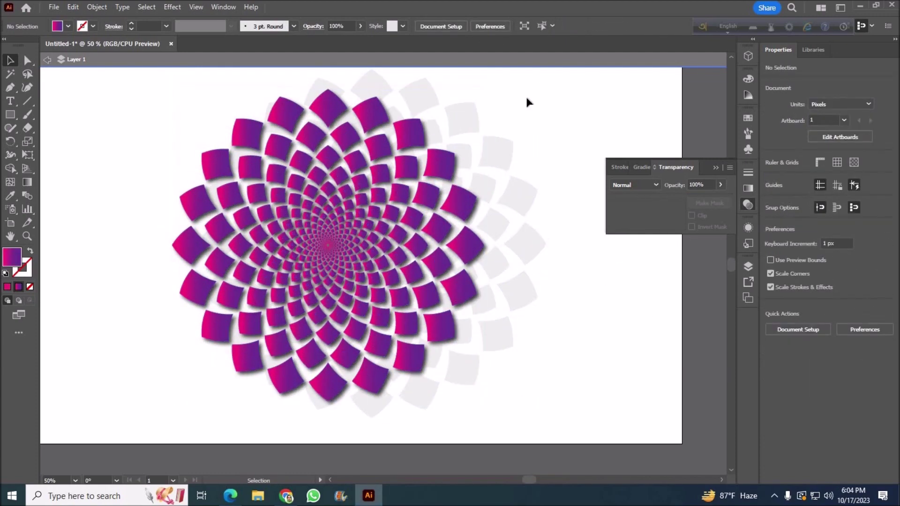
{"action": "key", "text": "ctrl+a"}
{"action": "left_click", "coordinate": [505, 29]}
{"action": "left_click", "coordinate": [570, 265]}
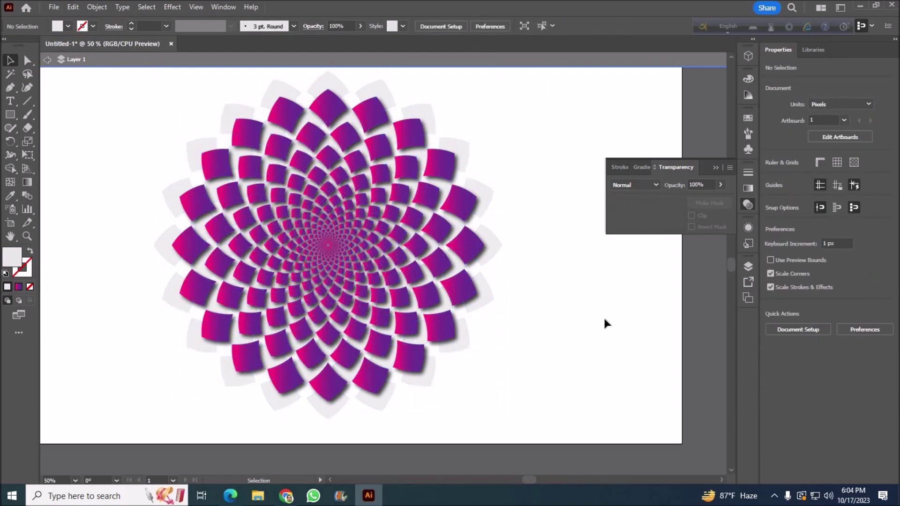
Rotate the grey copy slightly so its petals peek out between the tiles.
{"action": "left_click", "coordinate": [432, 385]}
{"action": "mouse_move", "coordinate": [506, 421]}
{"action": "left_mouse_down"}
{"action": "mouse_move", "coordinate": [539, 421]}
{"action": "mouse_move", "coordinate": [507, 419]}
{"action": "left_mouse_up"}
{"action": "left_click", "coordinate": [477, 342]}
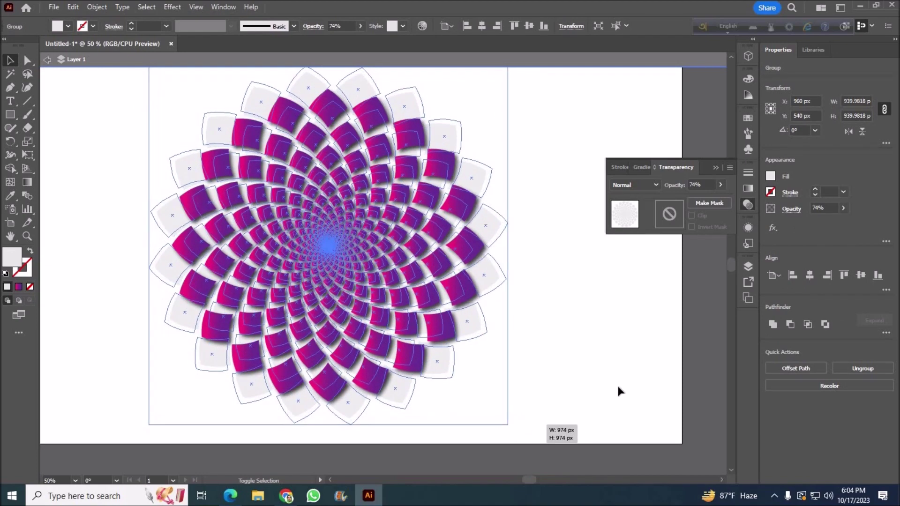
{"action": "left_click", "coordinate": [628, 375]}
{"action": "left_click", "coordinate": [600, 371]}
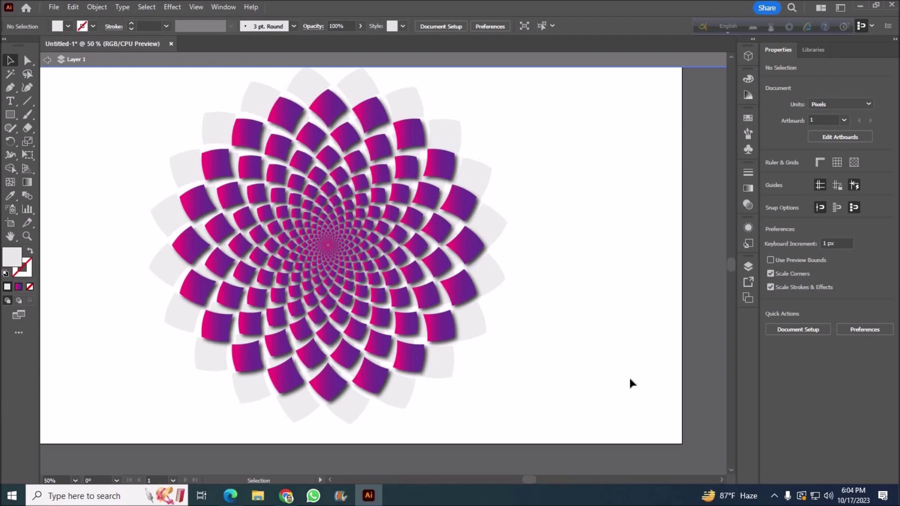
Select all the artwork and bring up the Gradient panel.
{"action": "key", "text": "ctrl+a"}
{"action": "key", "text": "ctrl+F9"}
{"action": "left_click", "coordinate": [621, 260]}
Adjust the tile gradient's stops and blend midpoint, trying a reversed direction.
{"action": "left_click", "coordinate": [609, 230]}
{"action": "left_click_drag", "start_coordinate": [704, 260], "coordinate": [718, 260]}
{"action": "left_click", "coordinate": [608, 226]}
{"action": "left_click", "coordinate": [671, 245]}
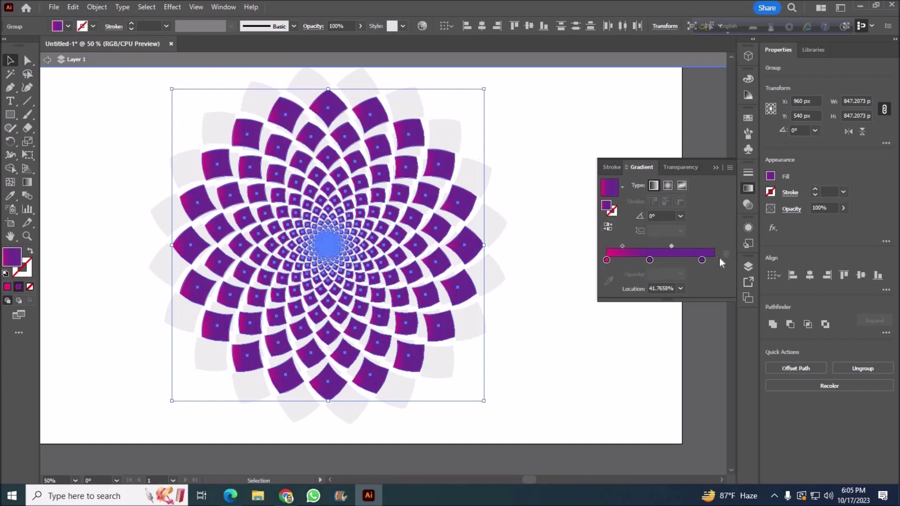
{"action": "left_click", "coordinate": [651, 259]}
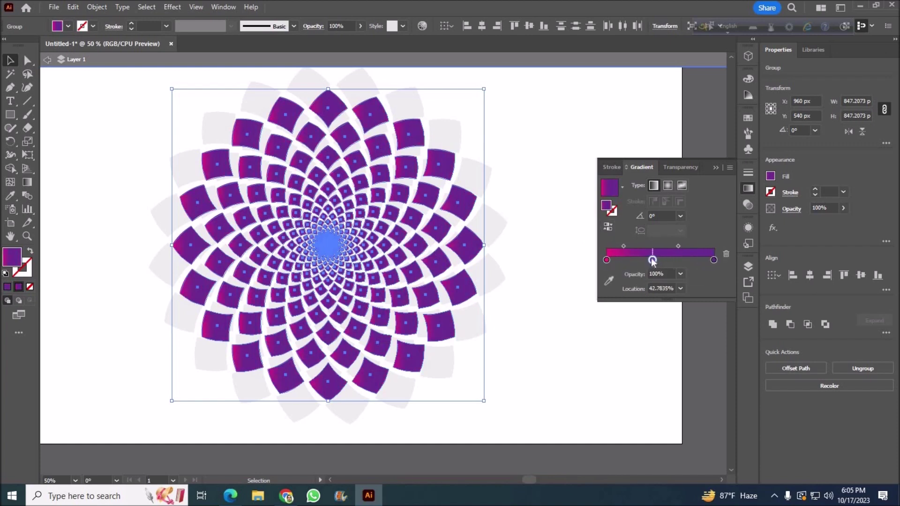
{"action": "left_click", "coordinate": [563, 295]}
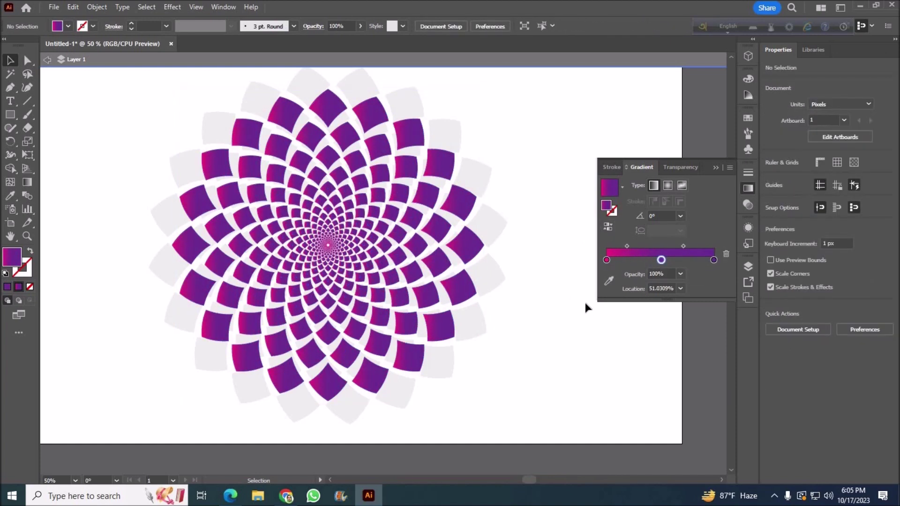
Lock the pale outer petals so only the coloured tiles stay editable.
{"action": "left_click", "coordinate": [502, 283]}
{"action": "left_click", "coordinate": [558, 244]}
{"action": "left_click", "coordinate": [481, 172]}
{"action": "left_click", "coordinate": [96, 6]}
{"action": "left_click", "coordinate": [291, 92]}
{"action": "left_click", "coordinate": [474, 251]}
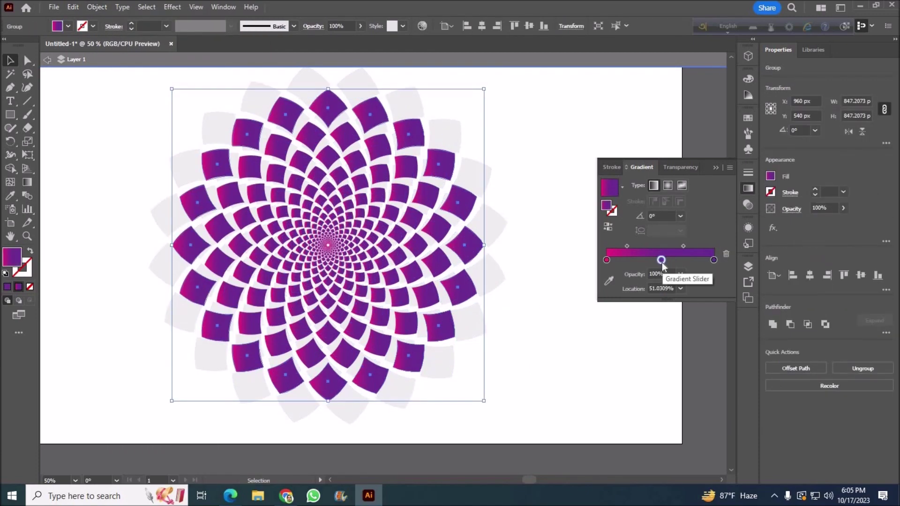
Set the gradient stop to a deeper violet (#6F2CBB) in RGB and reselect the petals.
{"action": "double_click", "coordinate": [661, 262]}
{"action": "left_click", "coordinate": [569, 300]}
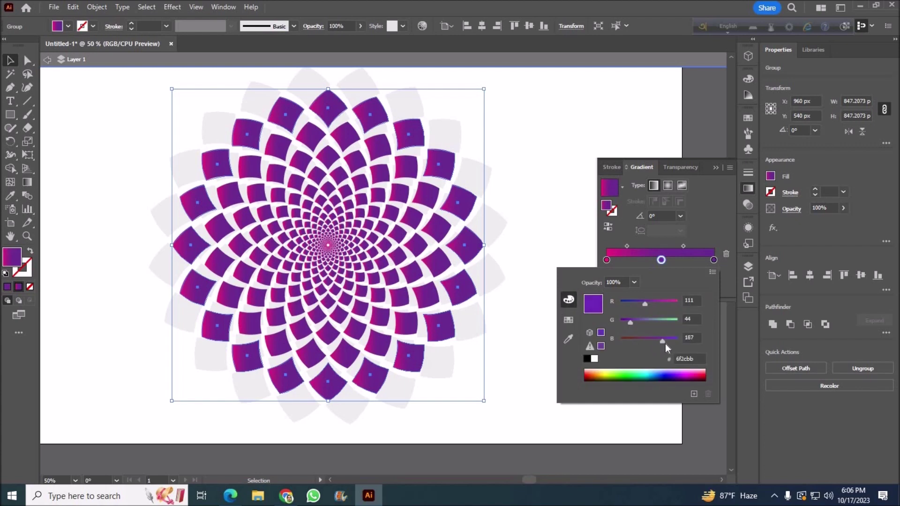
{"action": "left_click", "coordinate": [426, 197]}
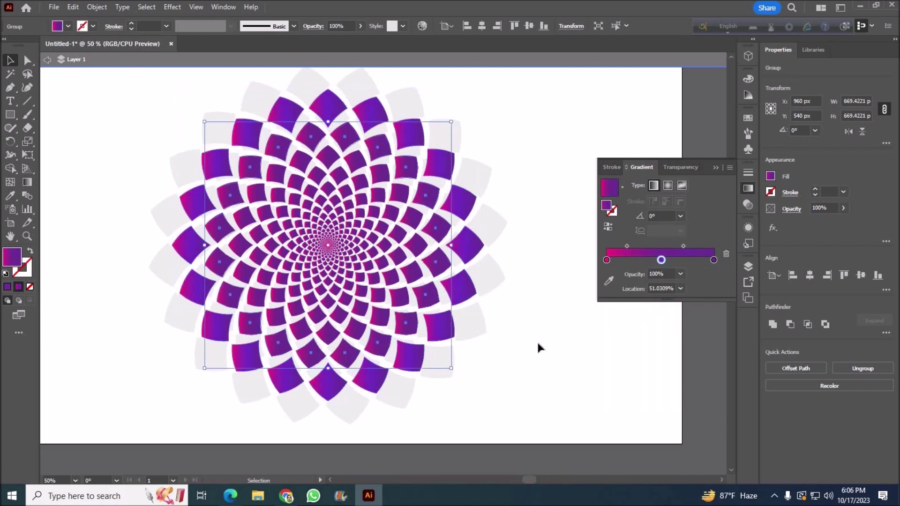
{"action": "left_click", "coordinate": [594, 340]}
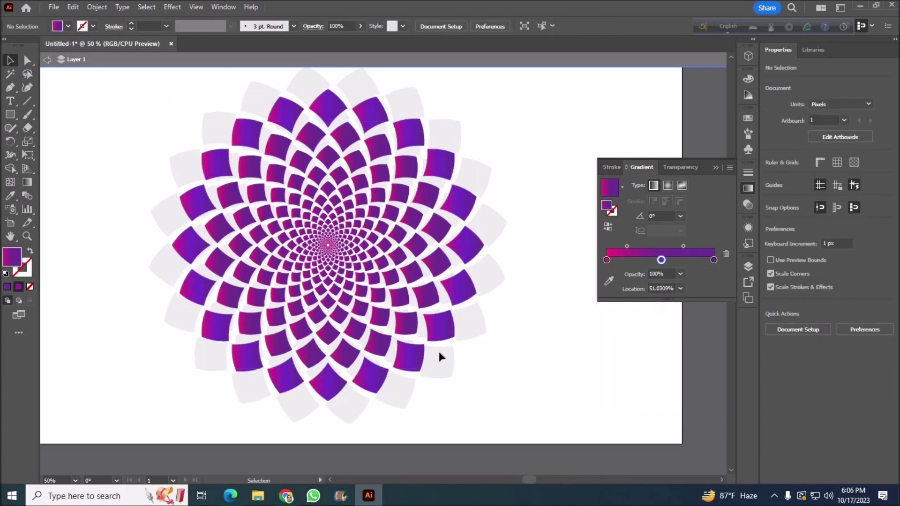
{"action": "left_click", "coordinate": [439, 358]}
{"action": "left_click", "coordinate": [440, 258]}
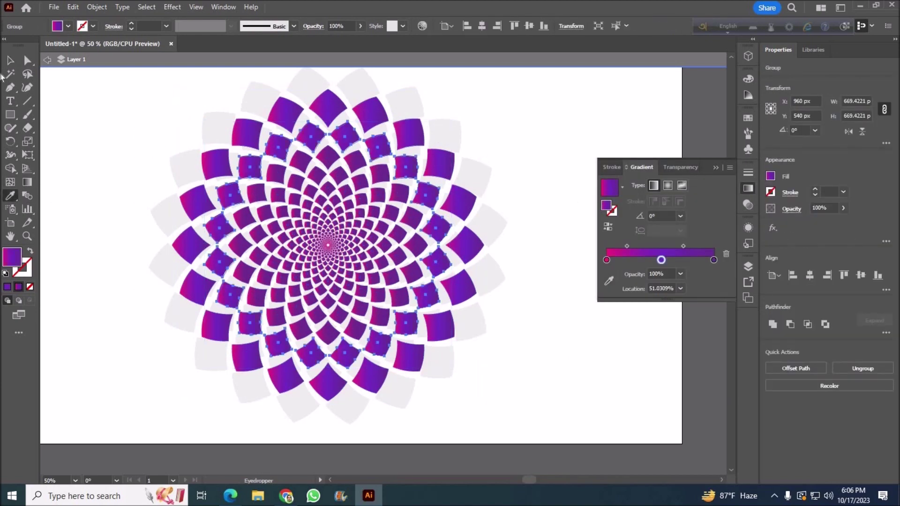
{"action": "left_click", "coordinate": [155, 336]}
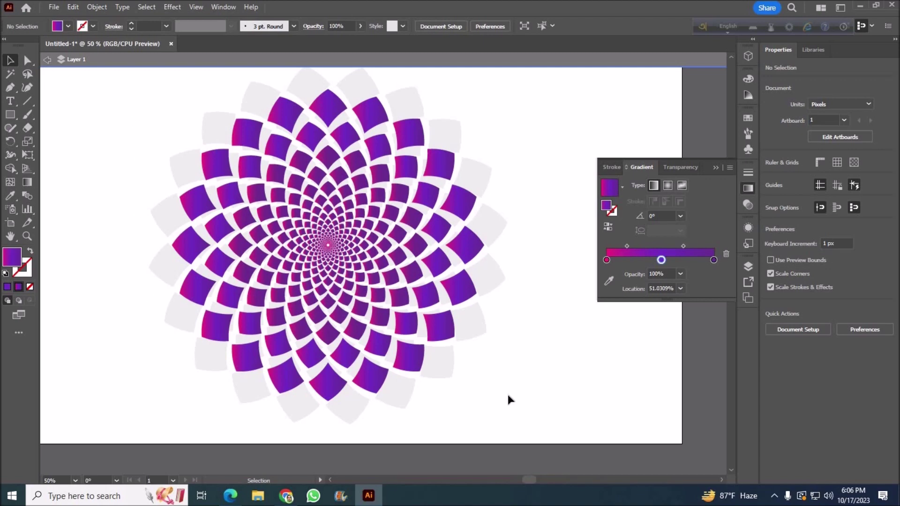
{"action": "key", "text": "ctrl+a"}
Apply a Drop Shadow effect at 66% opacity to the purple gradient tiles.
{"action": "right_click", "coordinate": [410, 218]}
{"action": "left_click", "coordinate": [172, 7]}
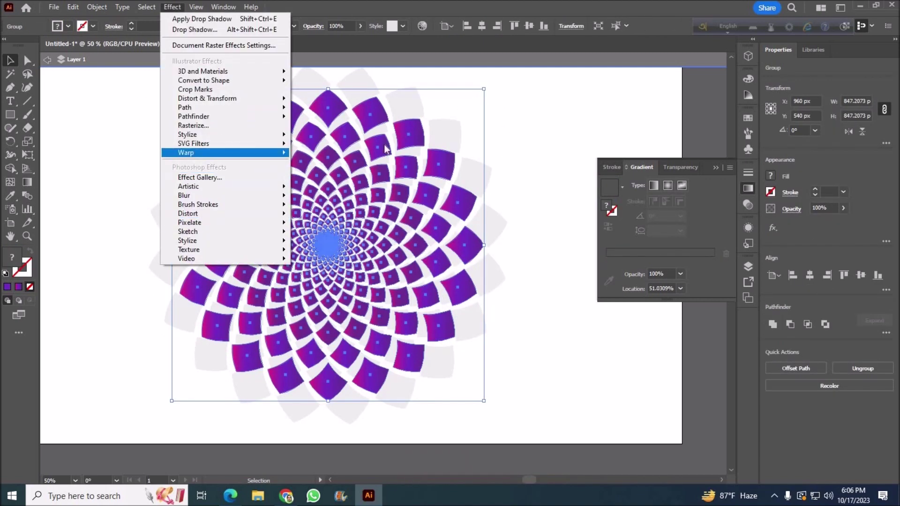
{"action": "left_click", "coordinate": [333, 136]}
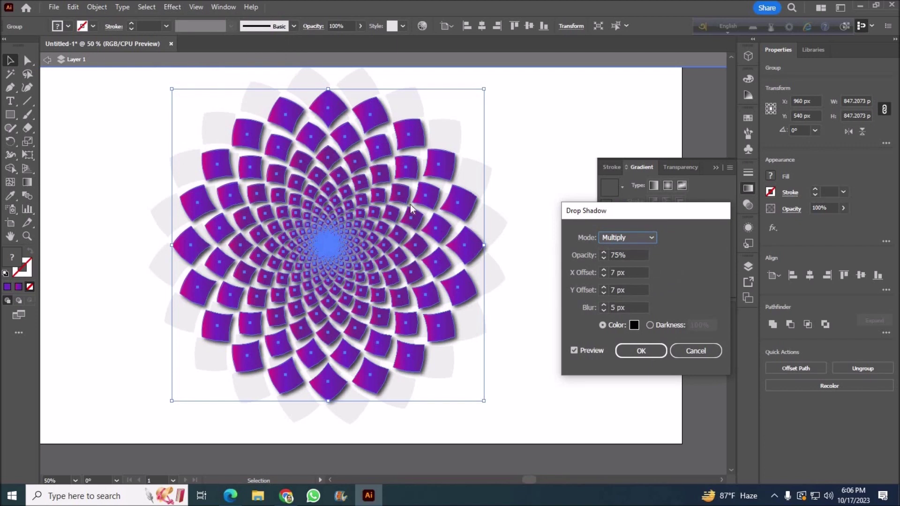
{"action": "left_click", "coordinate": [609, 309]}
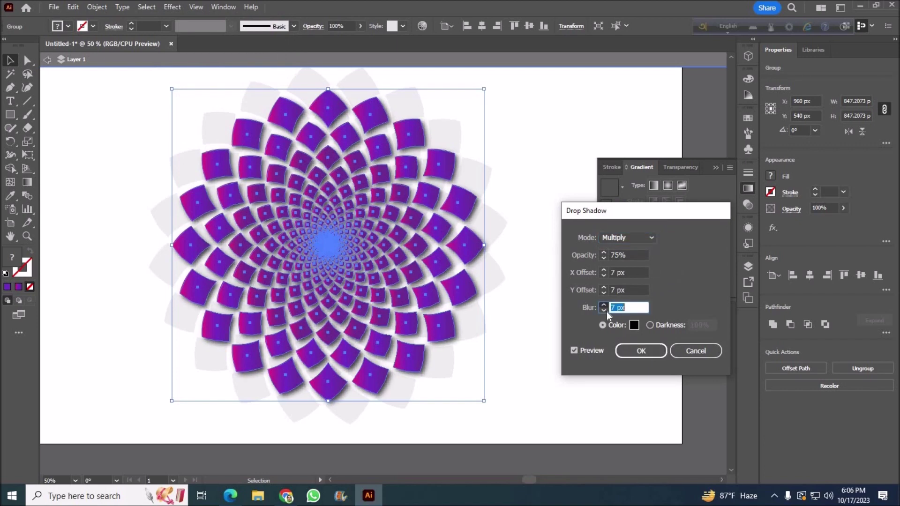
{"action": "type", "text": "5"}
{"action": "left_click", "coordinate": [605, 258]}
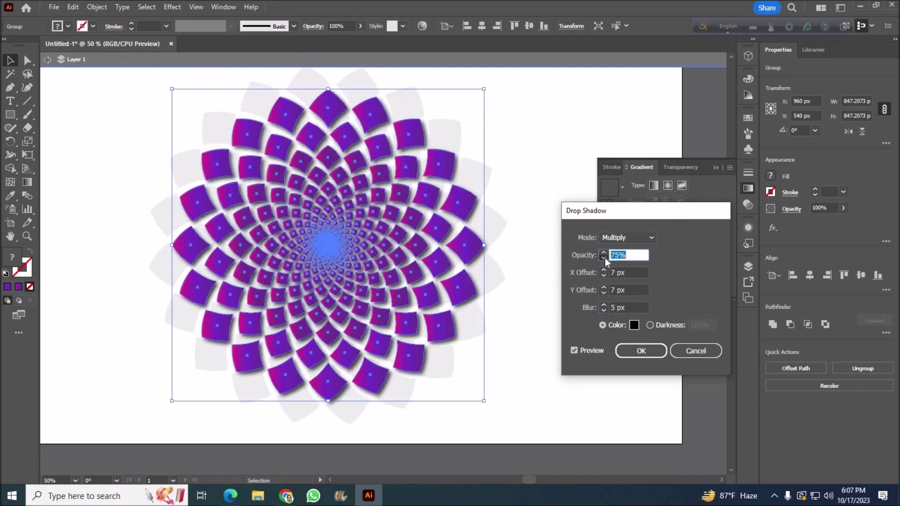
{"action": "type", "text": "66"}
{"action": "key", "text": "Return"}
{"action": "left_click", "coordinate": [591, 397]}
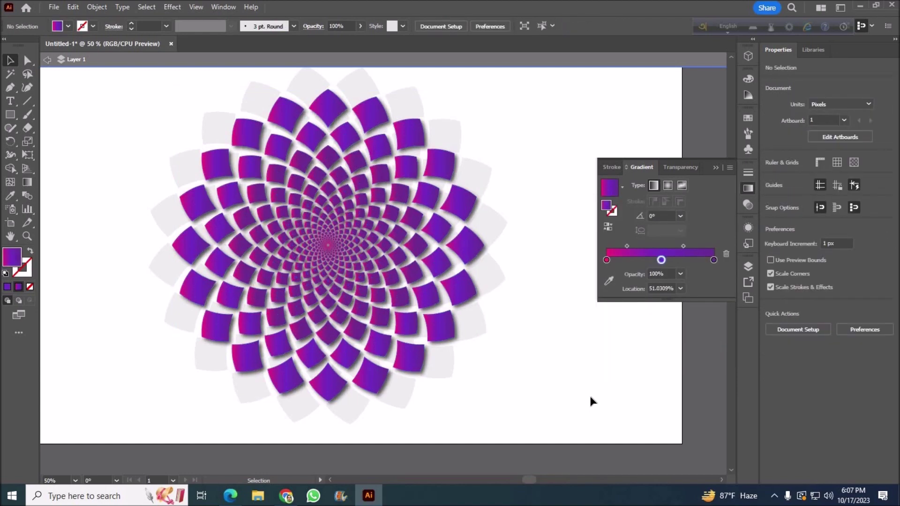
{"action": "left_click", "coordinate": [716, 167]}
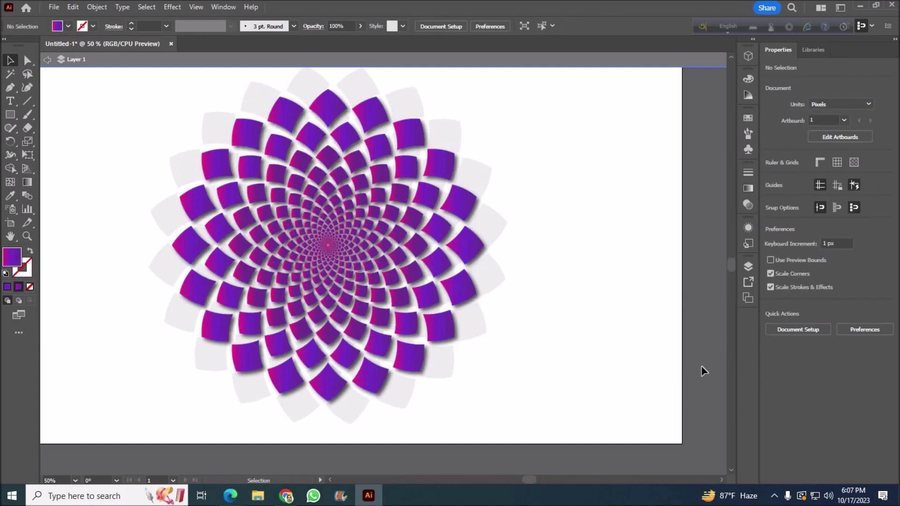
{"action": "left_click", "coordinate": [446, 334]}
{"action": "left_click", "coordinate": [592, 402]}
Draw an artboard-covering rectangle filled cyan and send it behind the mandala.
{"action": "left_click", "coordinate": [10, 114]}
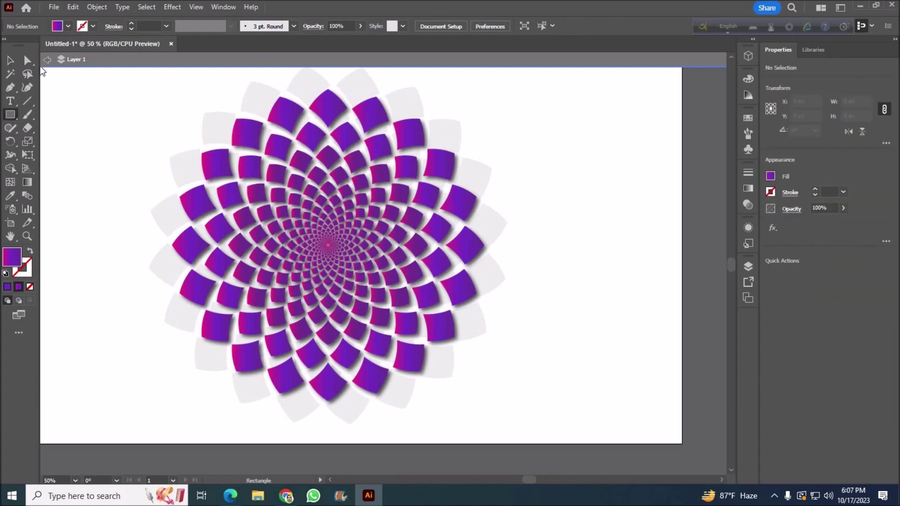
{"action": "left_click_drag", "start_coordinate": [42, 67], "coordinate": [682, 444]}
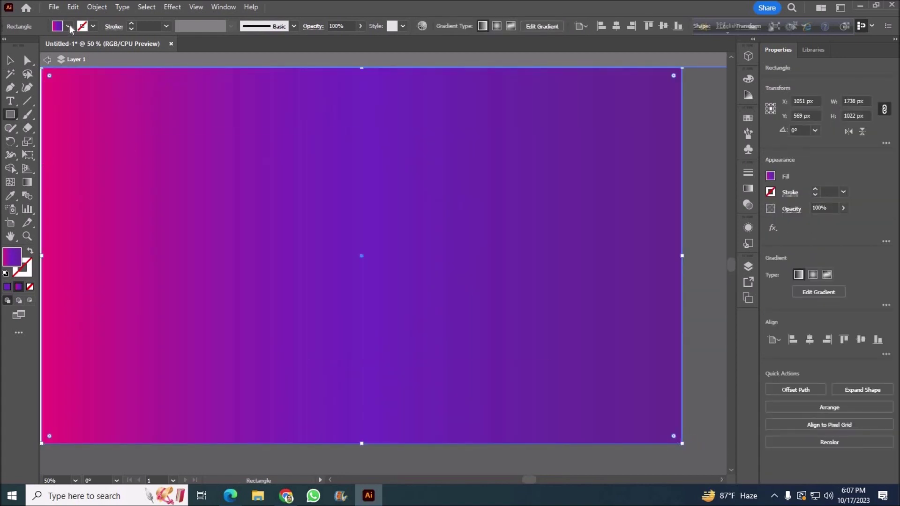
{"action": "left_click", "coordinate": [68, 26]}
{"action": "left_click", "coordinate": [71, 47]}
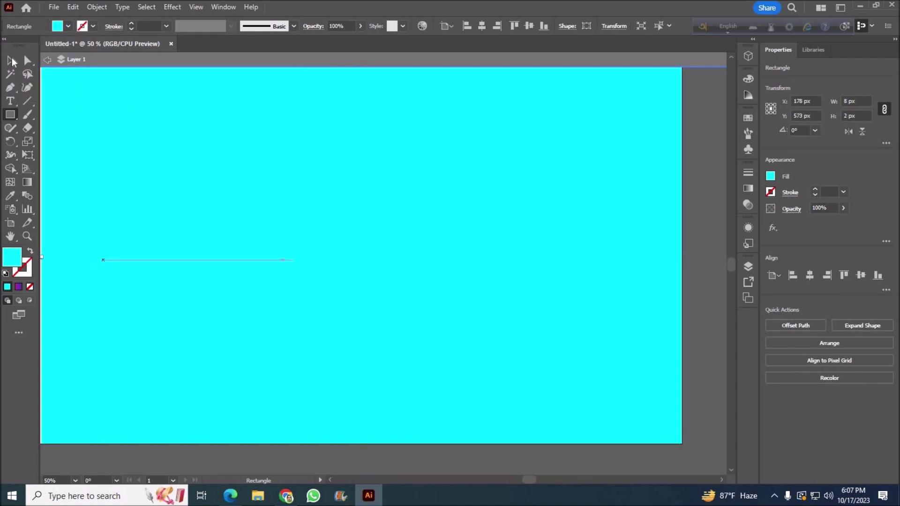
{"action": "key", "text": "v"}
{"action": "right_click", "coordinate": [71, 450]}
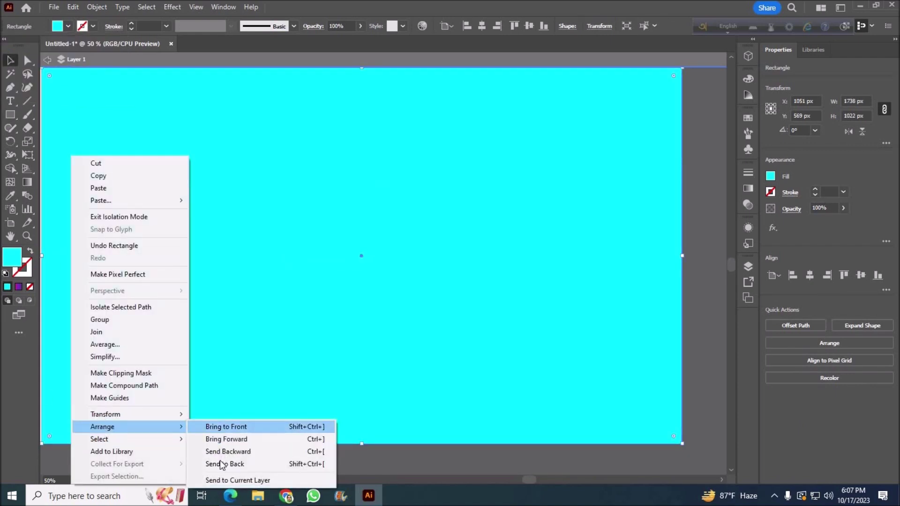
{"action": "mouse_move", "coordinate": [102, 427]}
{"action": "left_click", "coordinate": [222, 463]}
Try black, purple, green, magenta, blue and grey background fills, settling on white.
{"action": "left_click", "coordinate": [69, 27]}
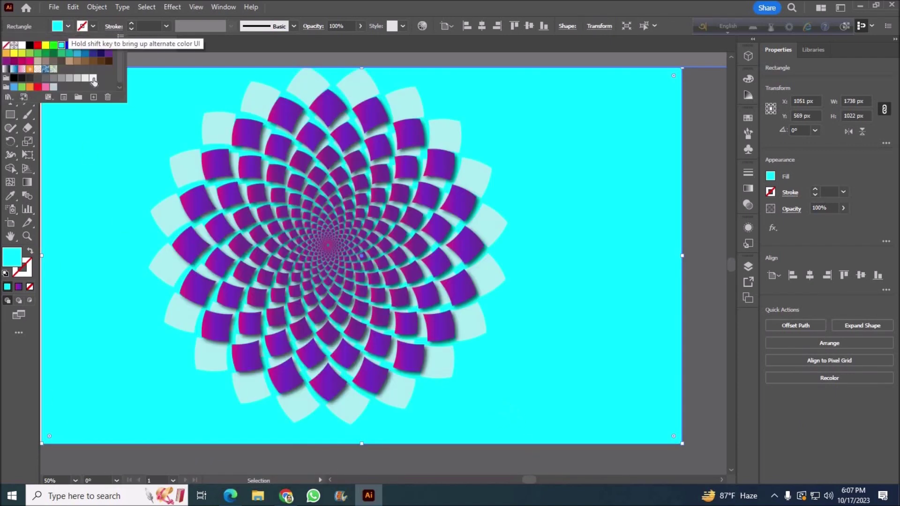
{"action": "left_click", "coordinate": [22, 79]}
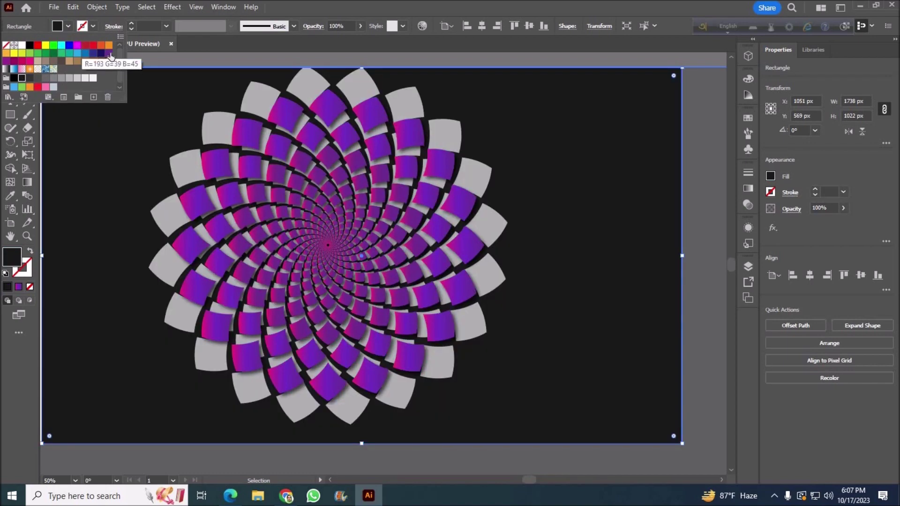
{"action": "left_click", "coordinate": [108, 54]}
{"action": "left_click", "coordinate": [62, 54]}
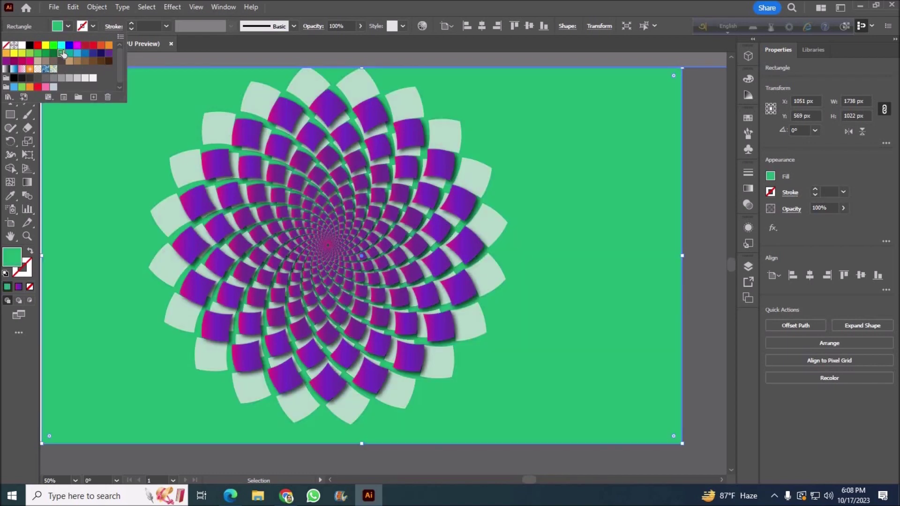
{"action": "left_click", "coordinate": [33, 56]}
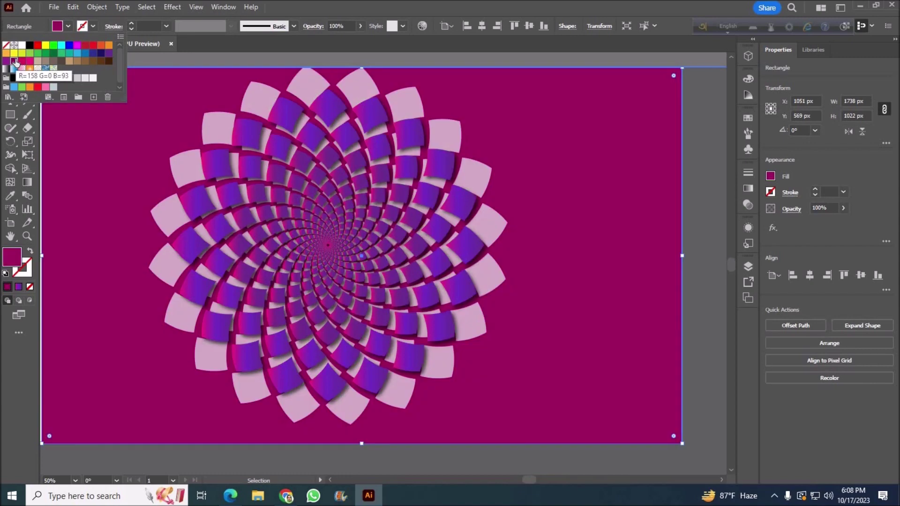
{"action": "left_click", "coordinate": [86, 53]}
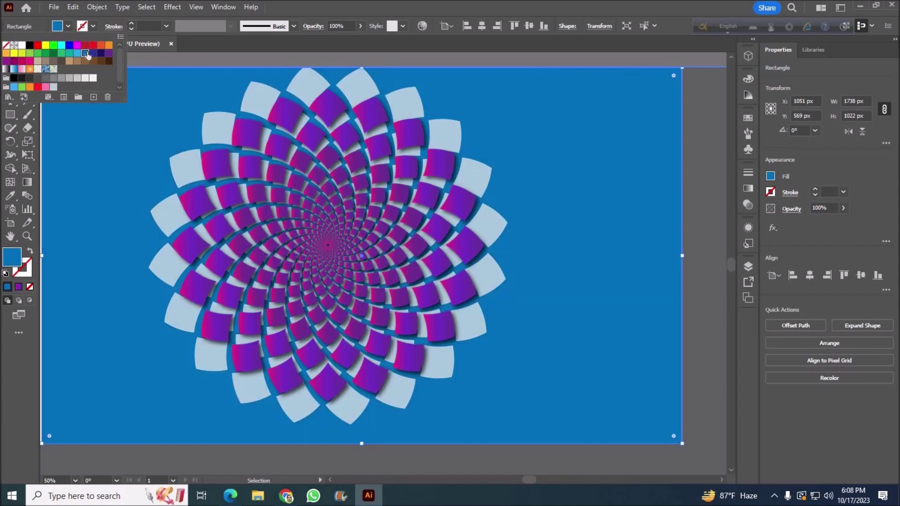
{"action": "left_click", "coordinate": [86, 78]}
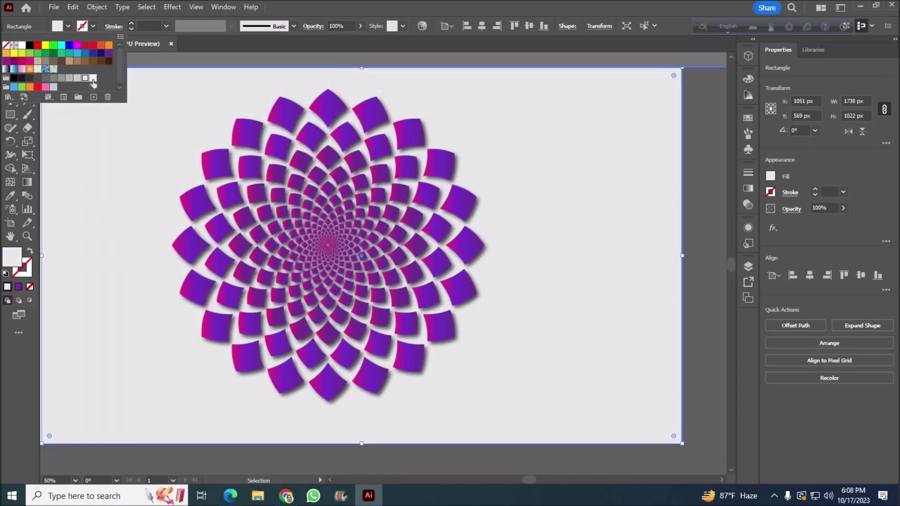
{"action": "left_click", "coordinate": [93, 79]}
{"action": "left_click", "coordinate": [699, 225]}
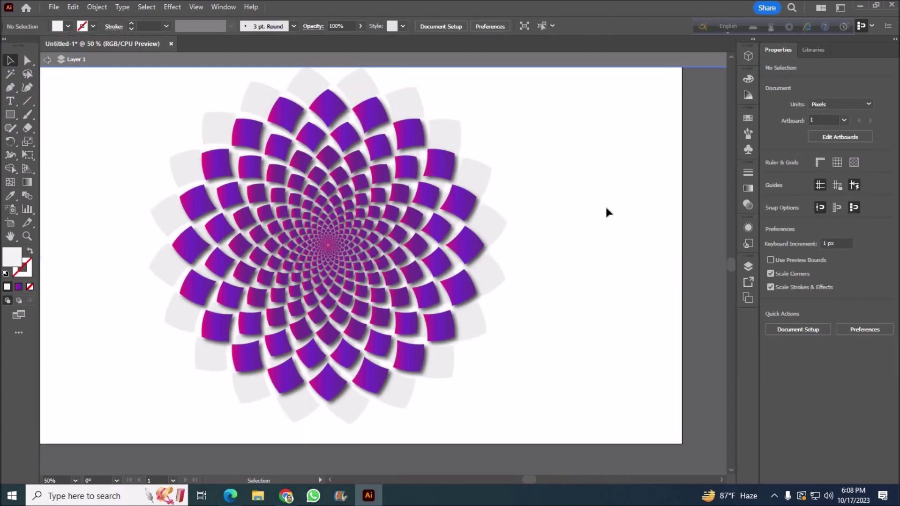
Unlock all locked objects with Object > Unlock All.
{"action": "left_click", "coordinate": [96, 7]}
{"action": "left_click", "coordinate": [141, 115]}
{"action": "left_click", "coordinate": [553, 181]}
{"action": "key", "text": "ctrl+a"}
{"action": "left_click", "coordinate": [488, 337]}
{"action": "key", "text": "ctrl+a"}
{"action": "left_click", "coordinate": [578, 330]}
{"action": "key", "text": "ctrl+a"}
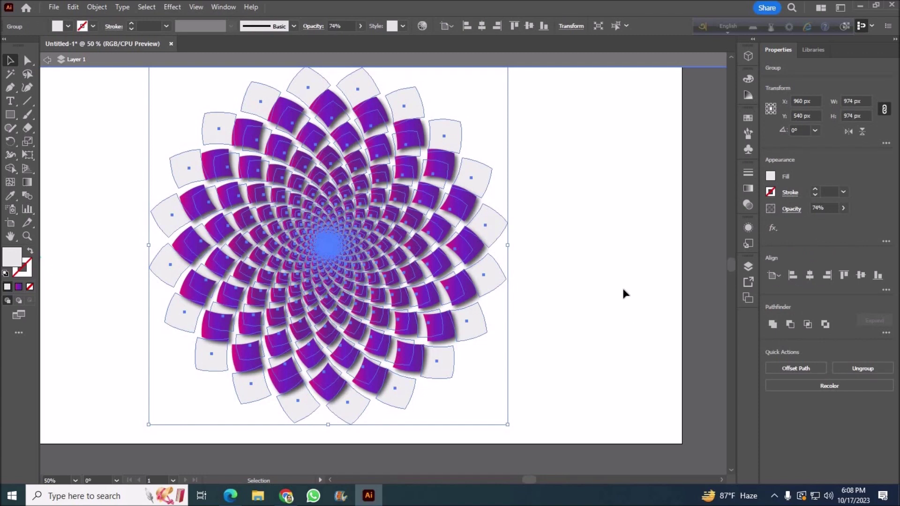
{"action": "left_click", "coordinate": [610, 246]}
Marquee-select the mandala, restore 100% opacity, and nudge it down and right.
{"action": "left_click_drag", "start_coordinate": [108, 71], "coordinate": [494, 427]}
{"action": "right_click", "coordinate": [412, 385]}
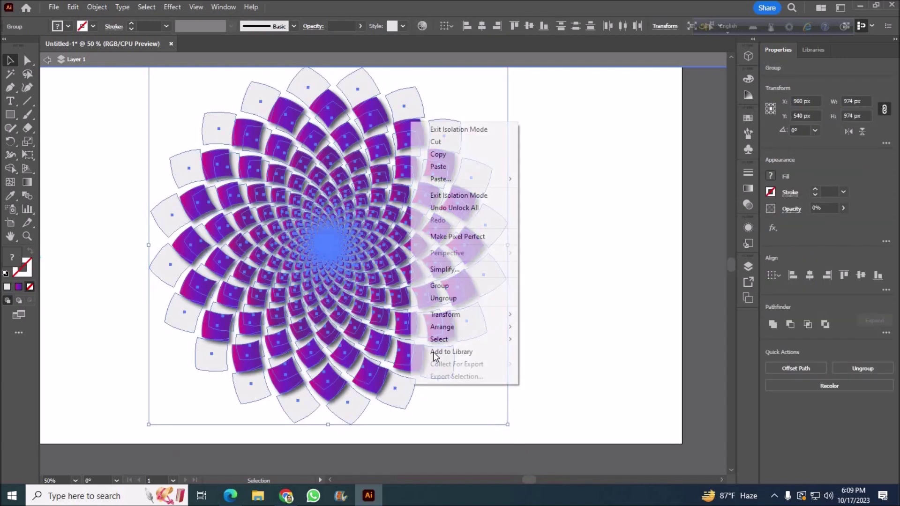
{"action": "left_click", "coordinate": [480, 23]}
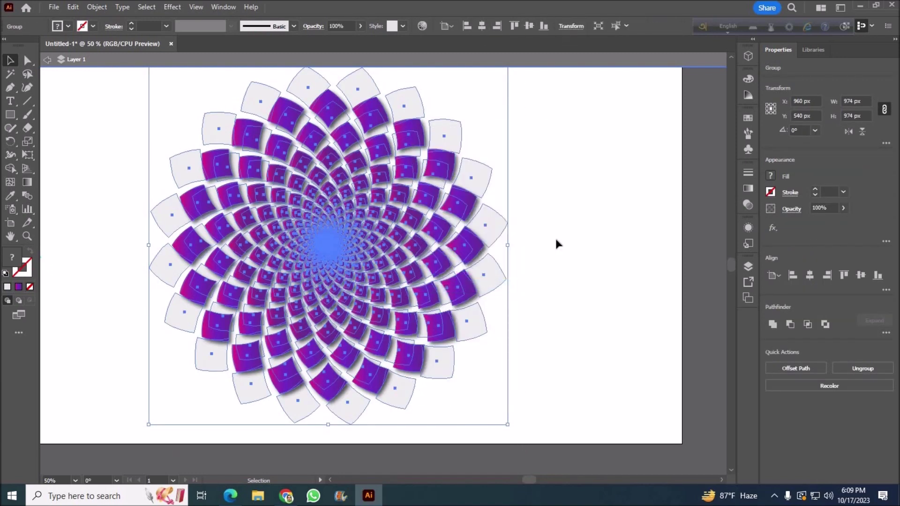
{"action": "key", "text": "Down"}
{"action": "key", "text": "Down"}
{"action": "key", "text": "Down"}
{"action": "key", "text": "Down"}
{"action": "key", "text": "Down"}
{"action": "key", "text": "Down"}
{"action": "key", "text": "Down"}
{"action": "key", "text": "Down"}
{"action": "key", "text": "Down"}
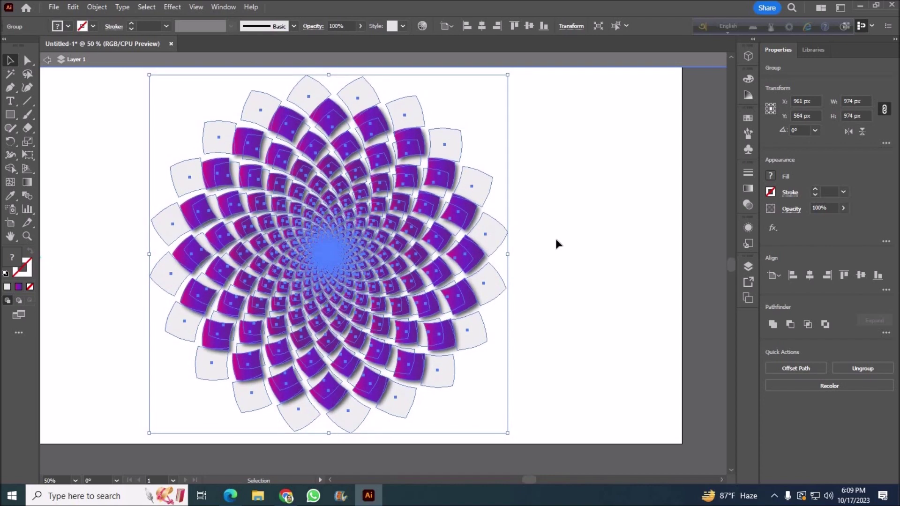
{"action": "key", "text": "Right"}
{"action": "key", "text": "Right"}
{"action": "key", "text": "Right"}
{"action": "key", "text": "Right"}
{"action": "key", "text": "Right"}
{"action": "key", "text": "Right"}
{"action": "key", "text": "Down"}
{"action": "key", "text": "Down"}
{"action": "key", "text": "Down"}
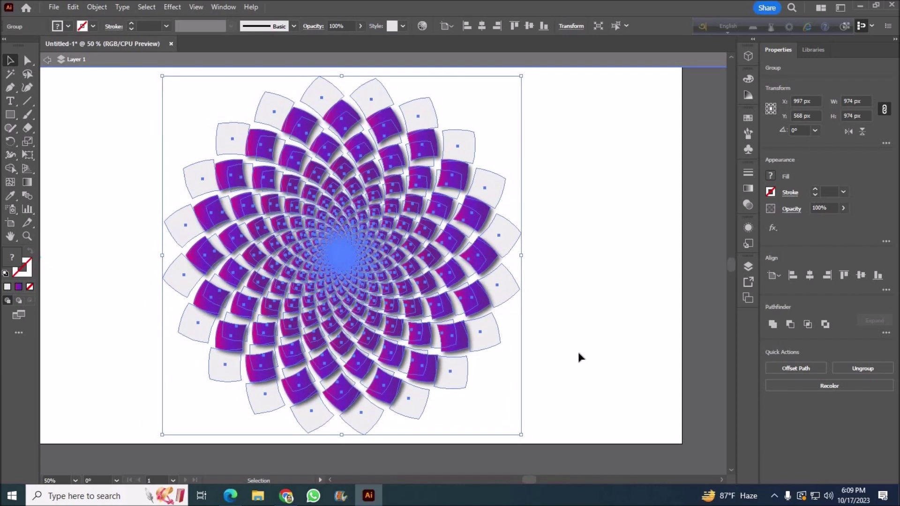
{"action": "left_click", "coordinate": [595, 360]}
Zoom out to 33.33% and draw a rectangle covering the whole 1920×1080 artboard.
{"action": "key", "text": "m"}
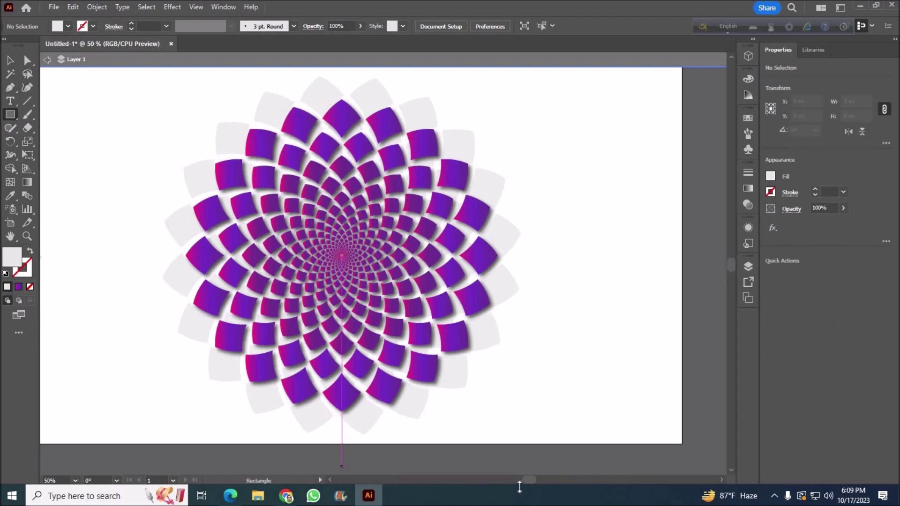
{"action": "left_click_drag", "start_coordinate": [533, 481], "coordinate": [526, 481]}
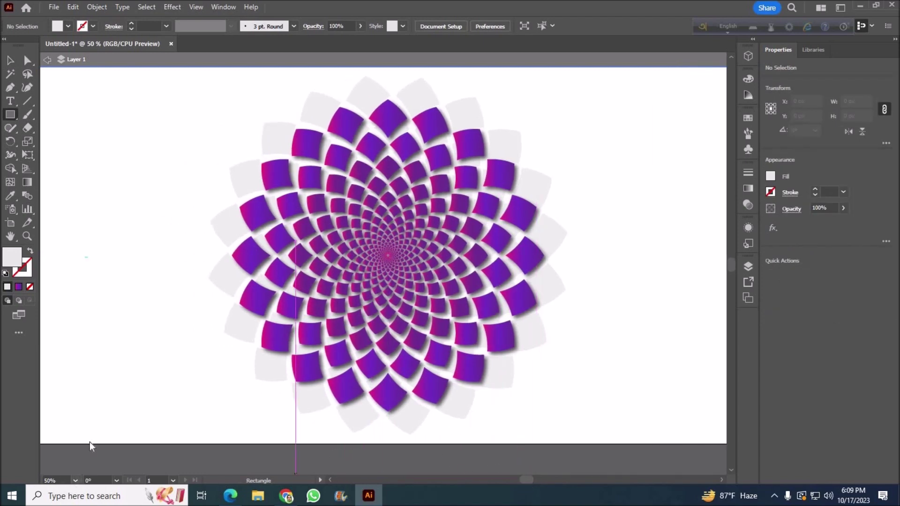
{"action": "left_click", "coordinate": [75, 480]}
{"action": "key", "text": "Down"}
{"action": "key", "text": "Return"}
{"action": "left_click_drag", "start_coordinate": [142, 118], "coordinate": [613, 384]}
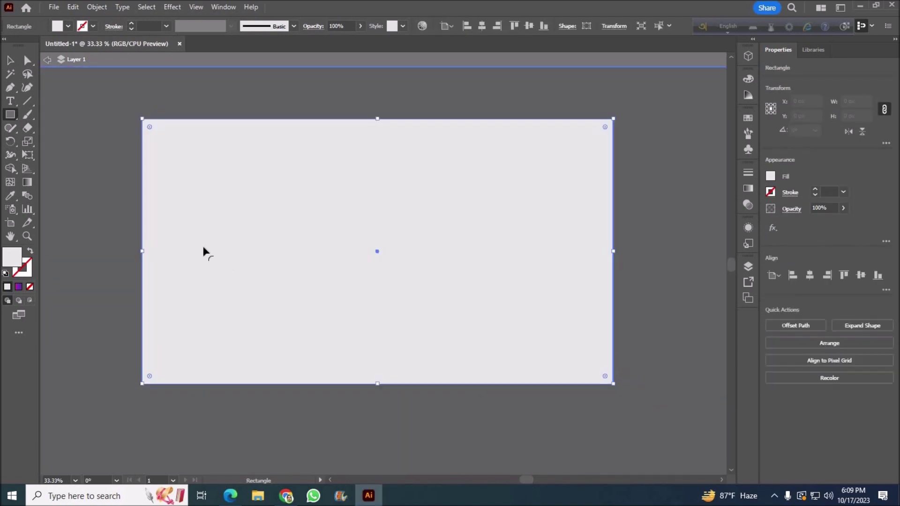
Send the new rectangle behind the mandala and fill it white.
{"action": "key", "text": "v"}
{"action": "right_click", "coordinate": [197, 157]}
{"action": "left_click", "coordinate": [375, 413]}
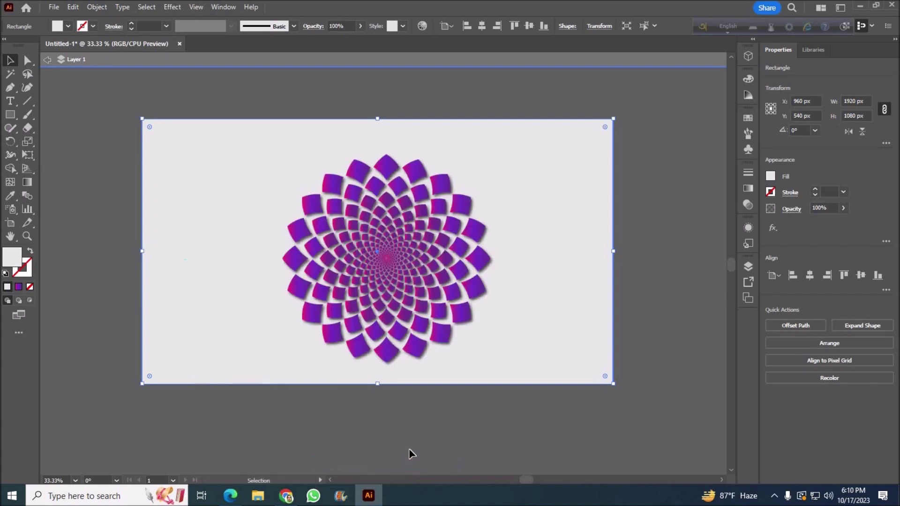
{"action": "left_click", "coordinate": [68, 26]}
{"action": "left_click", "coordinate": [22, 45]}
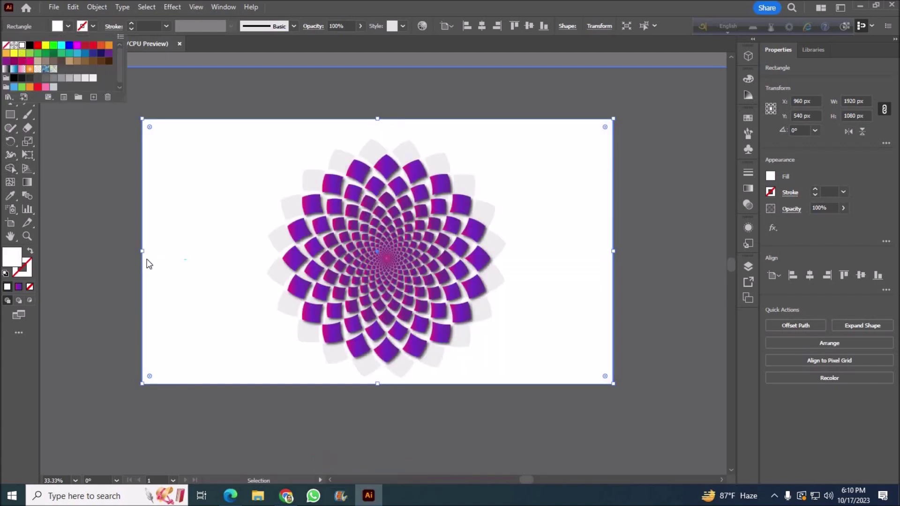
{"action": "left_click", "coordinate": [117, 283]}
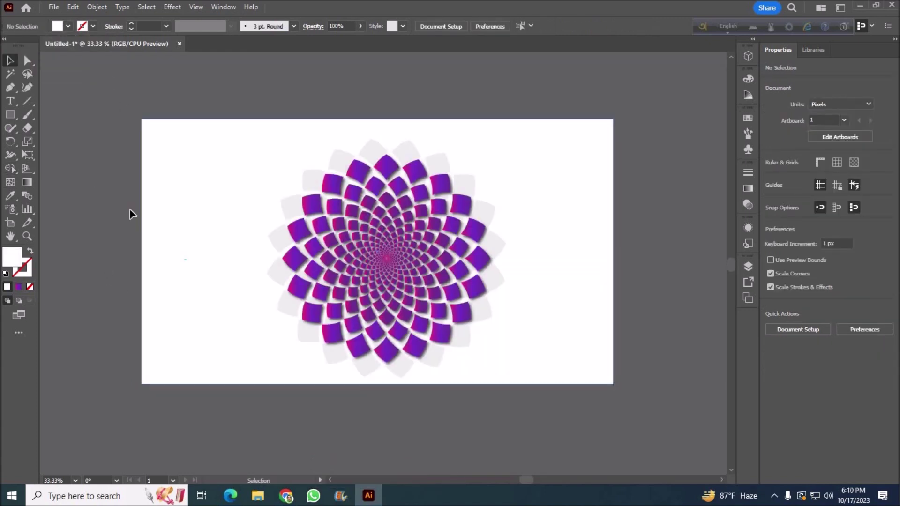